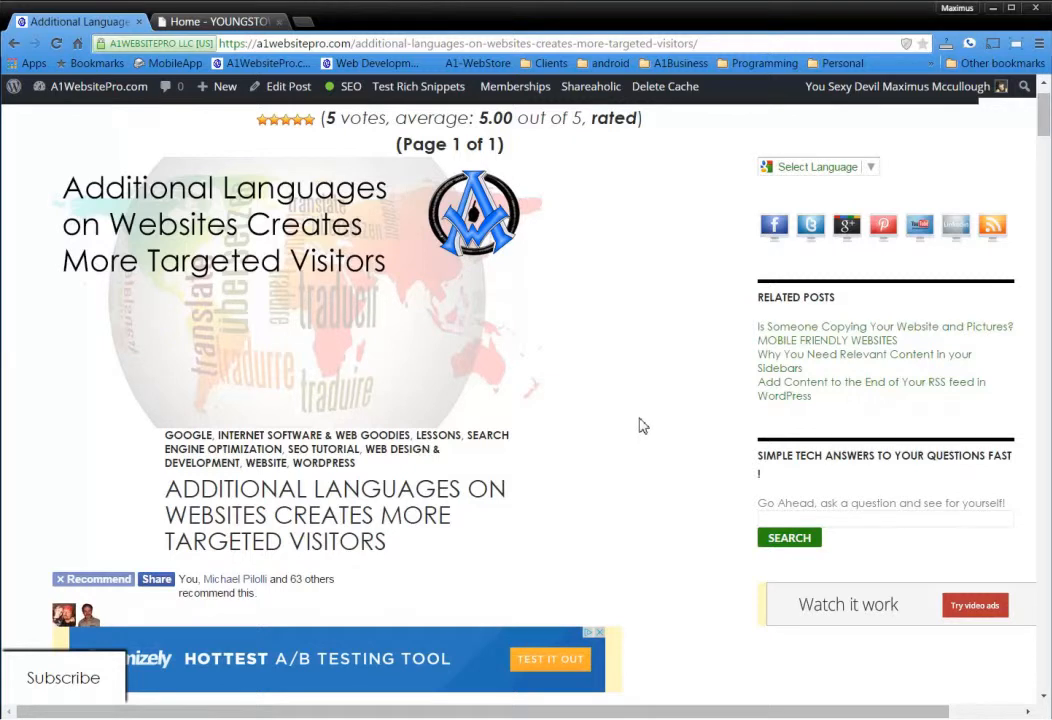
Step: Look through the article's contents list and its opening paragraphs on why to add additional languages to a website
scroll(640, 427, down, 6)
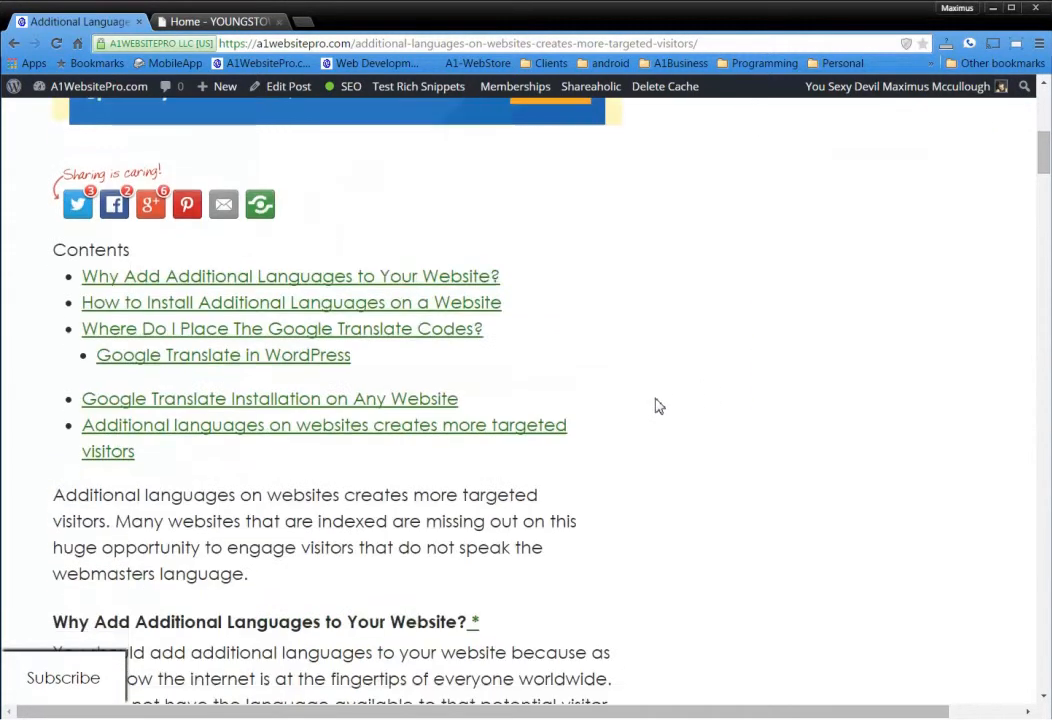
scroll(659, 406, down, 2)
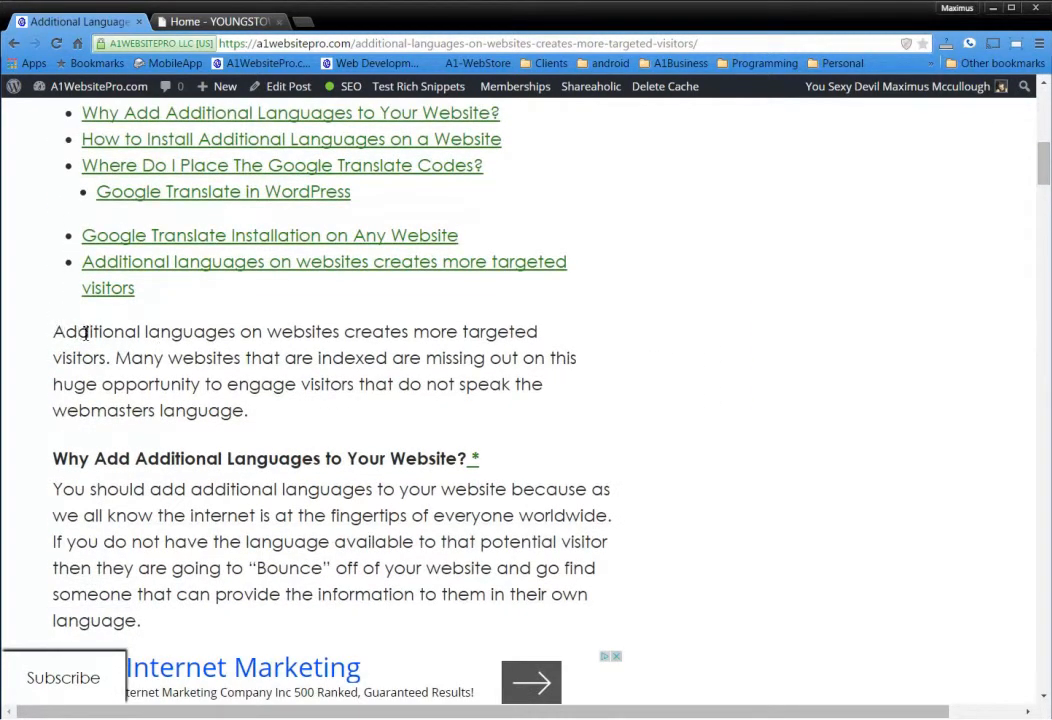
drag(79, 333, 432, 458)
drag(172, 489, 145, 621)
click(455, 535)
scroll(458, 528, up, 4)
scroll(554, 497, up, 5)
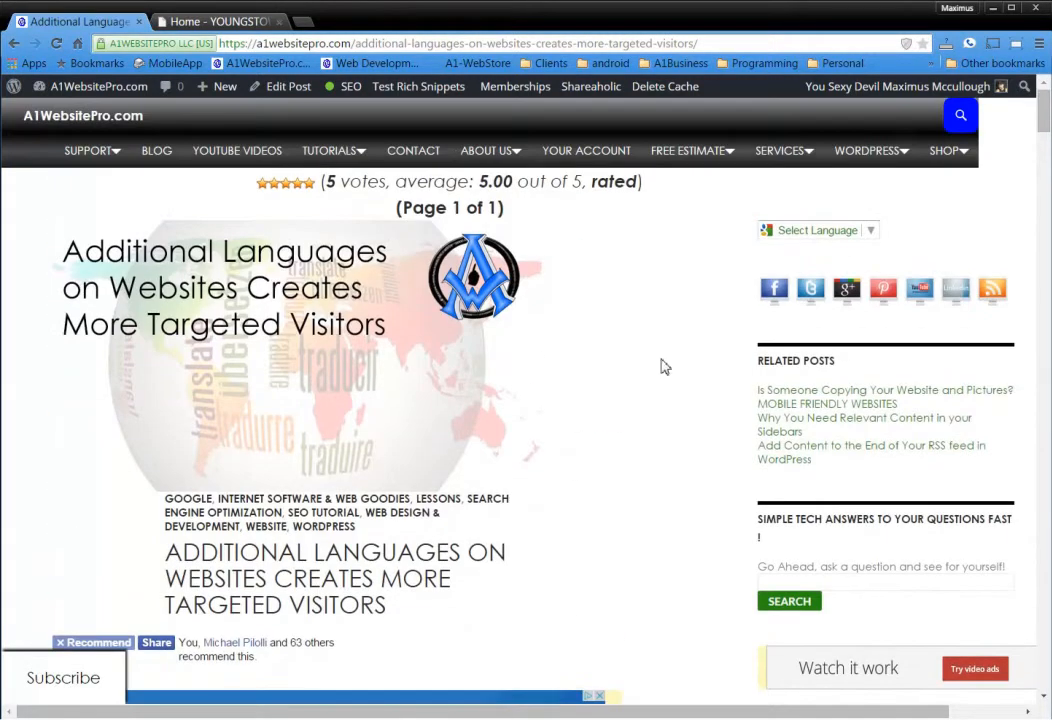
Step: Translate the article page into Spanish with its language selector and look through the translated text and installation instructions
click(875, 232)
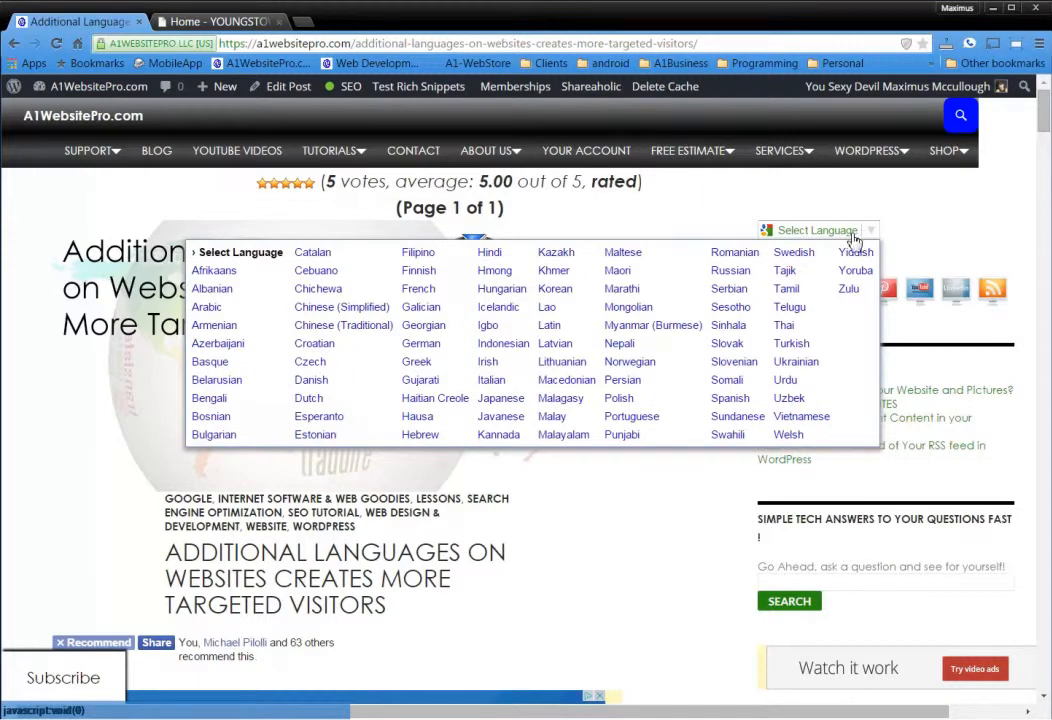
click(731, 400)
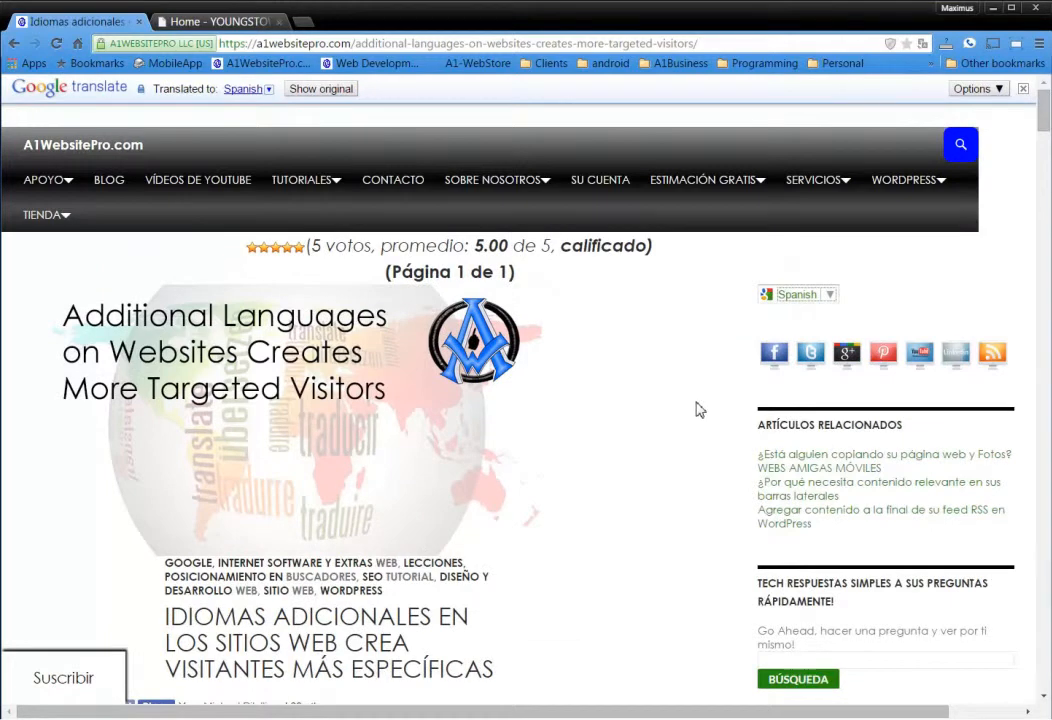
scroll(695, 407, down, 3)
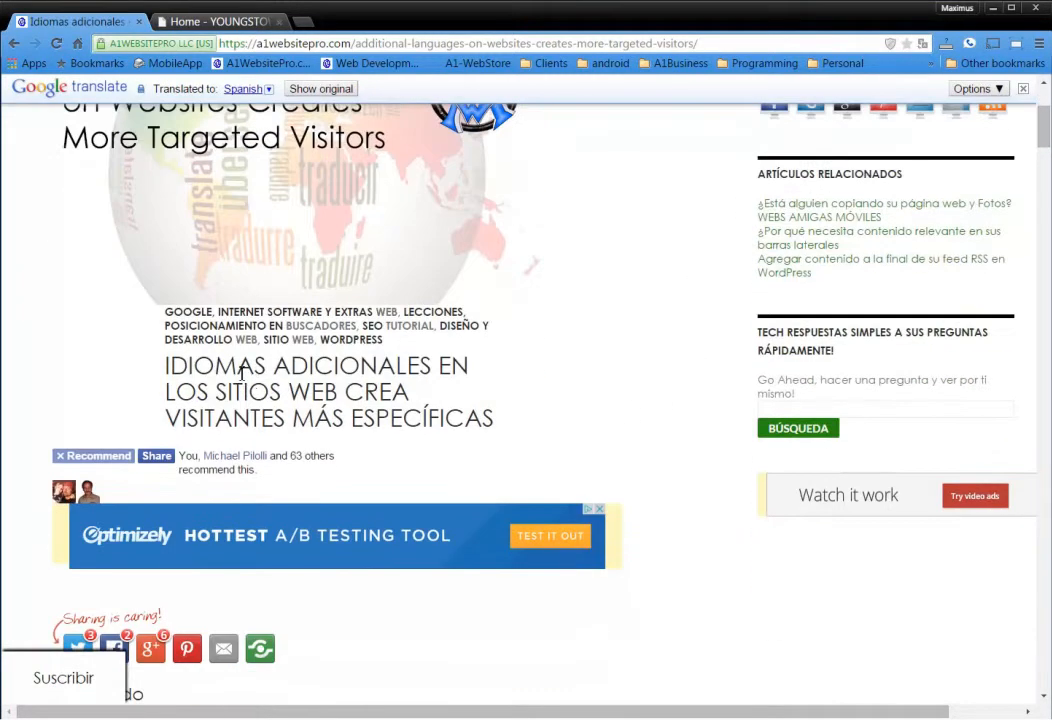
scroll(641, 364, down, 5)
scroll(143, 421, down, 2)
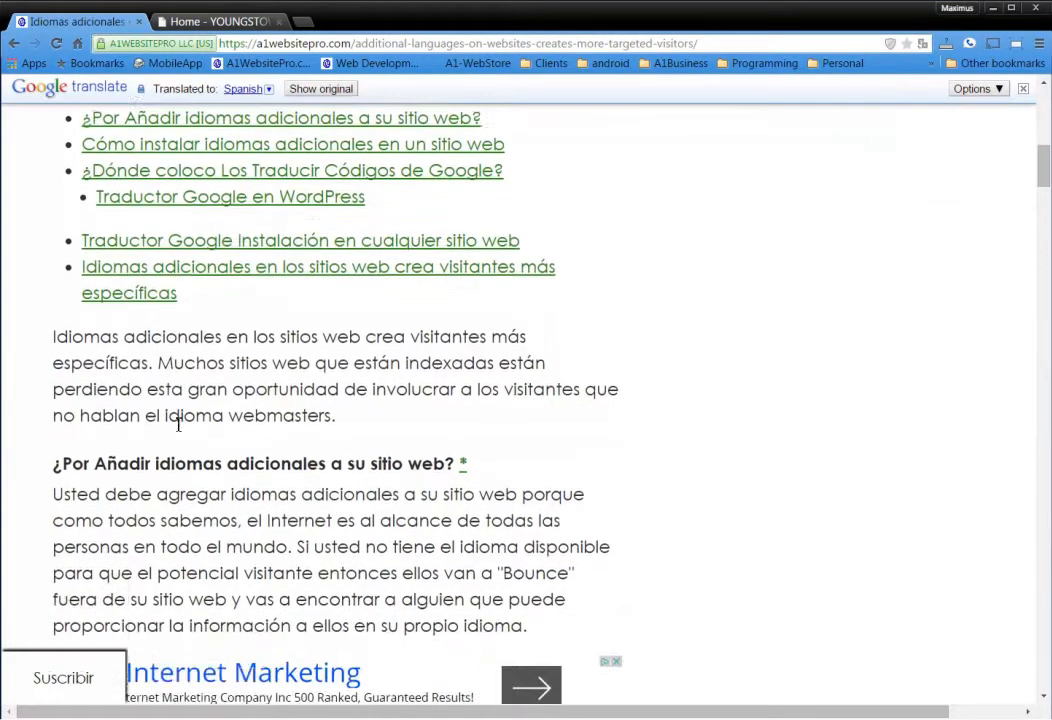
scroll(330, 408, down, 2)
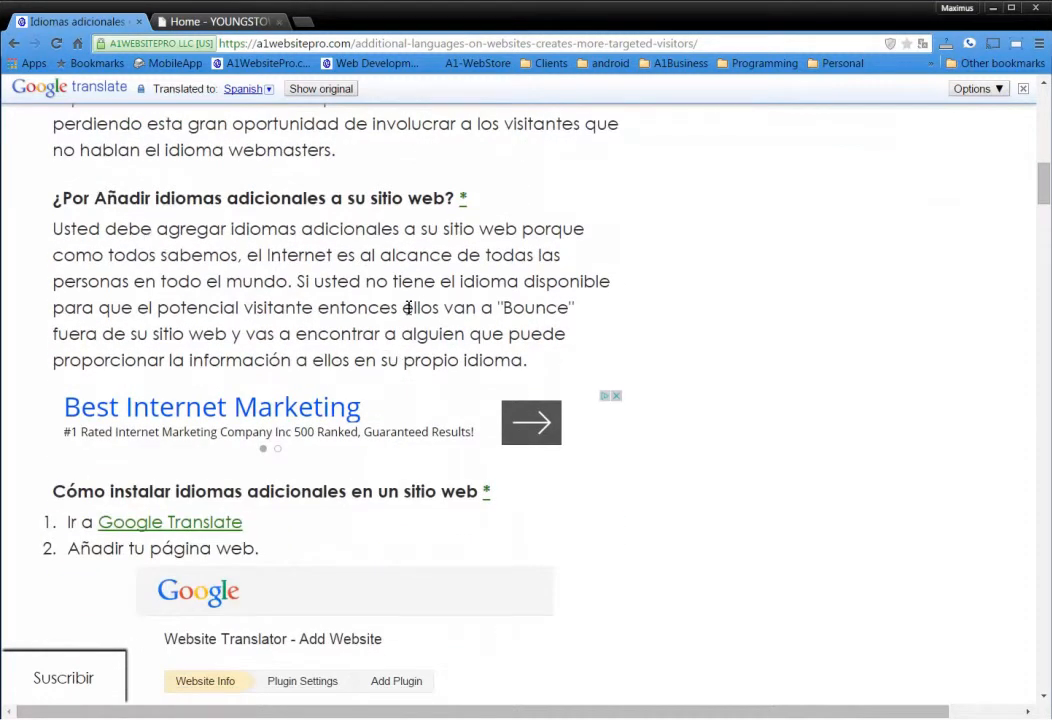
mouse_move(408, 308)
scroll(768, 548, down, 3)
scroll(768, 548, down, 4)
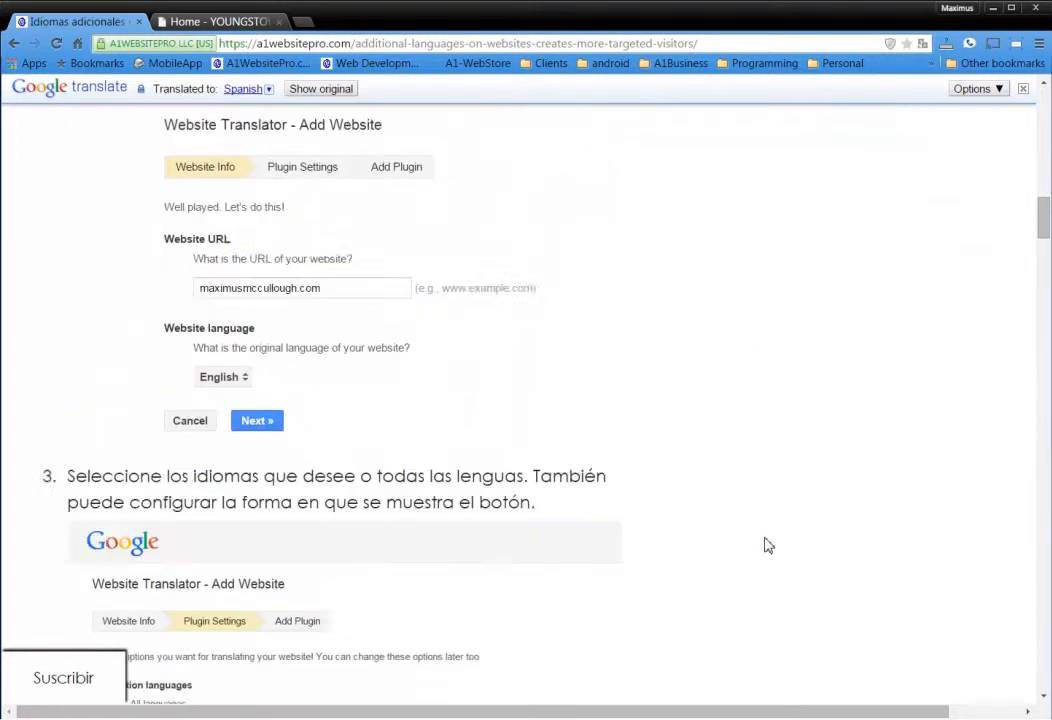
scroll(765, 545, up, 12)
scroll(740, 505, up, 2)
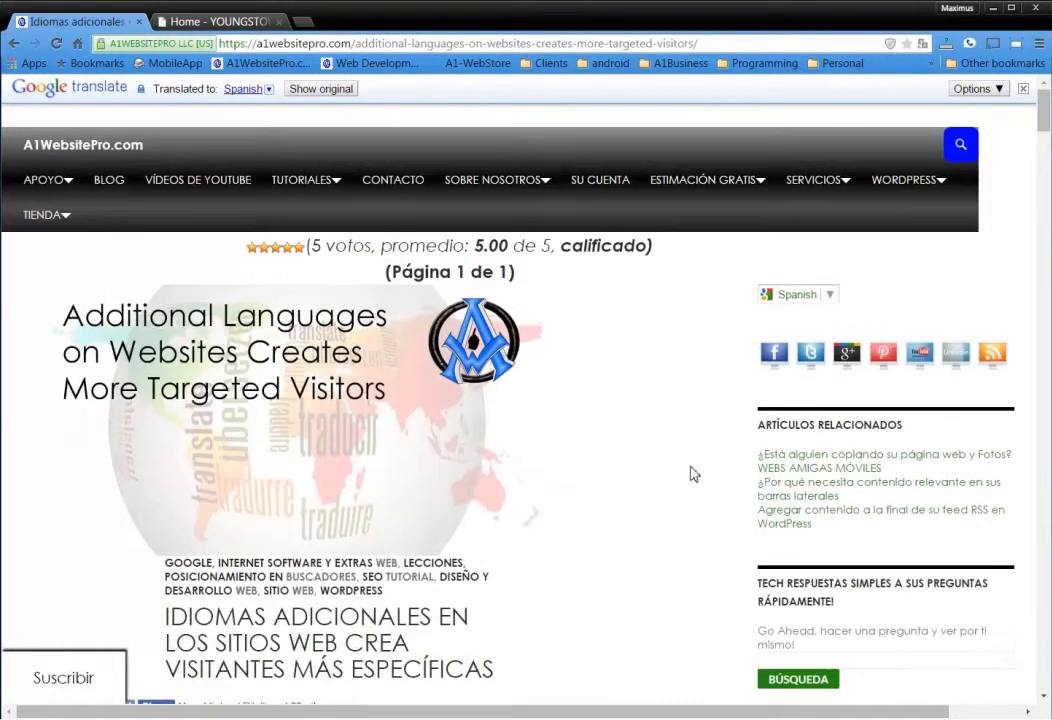
Step: Turn off the Spanish translation for the site and check the page's original text
click(997, 91)
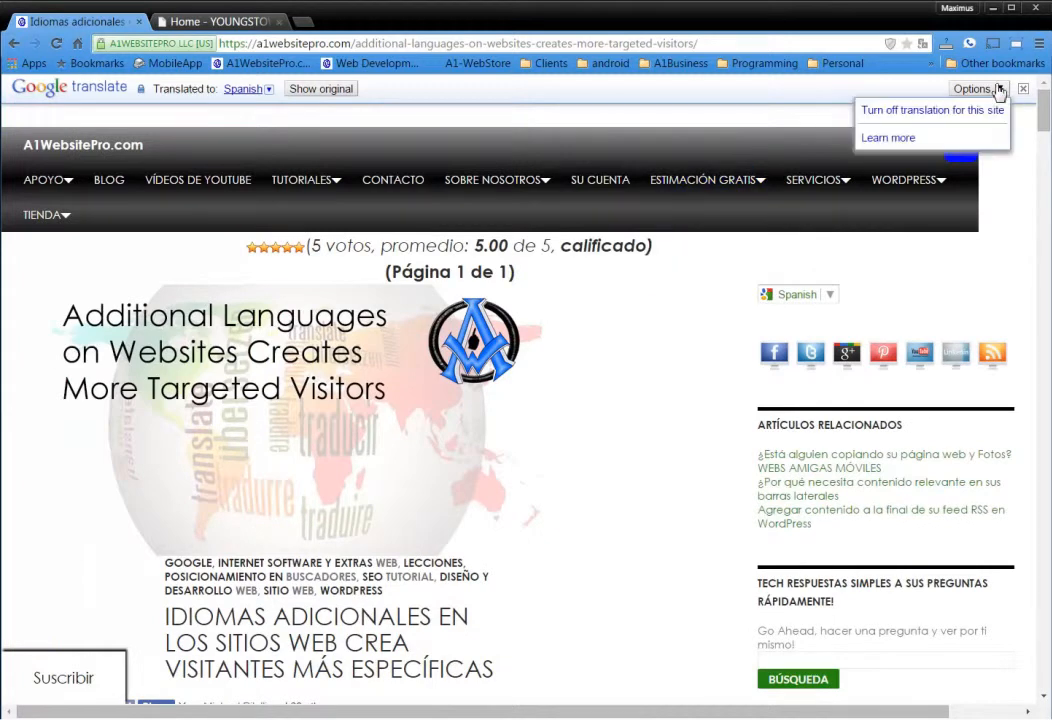
click(906, 111)
scroll(622, 401, down, 2)
scroll(622, 401, up, 2)
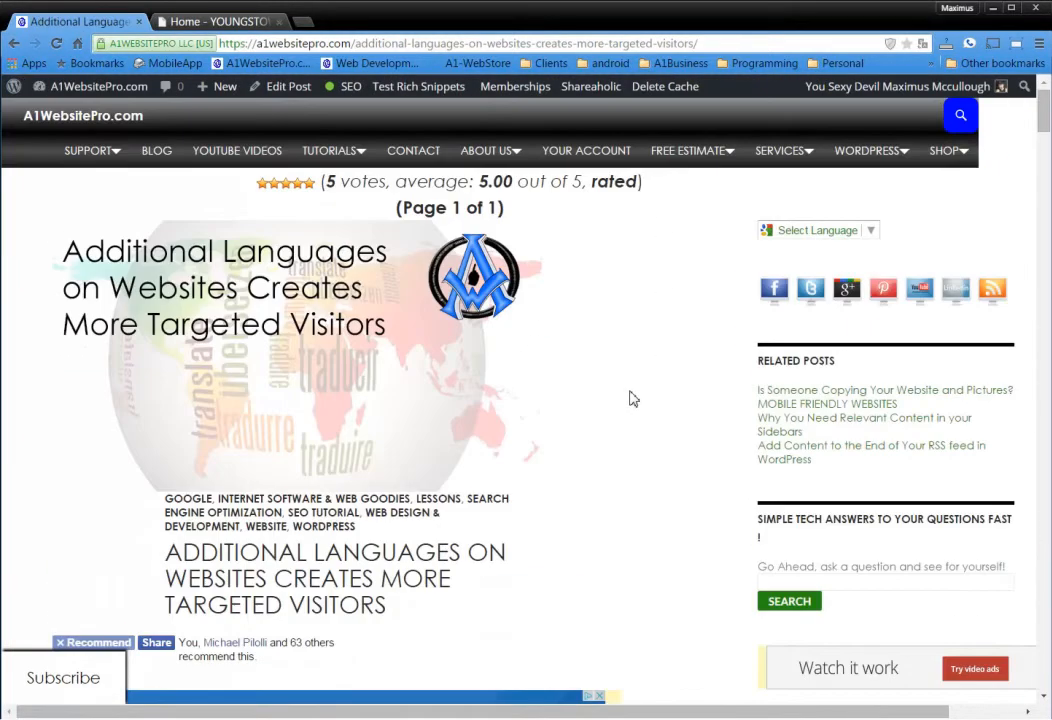
Step: Switch to the Youngstown Angels home page and examine its introductory petition paragraph
click(226, 22)
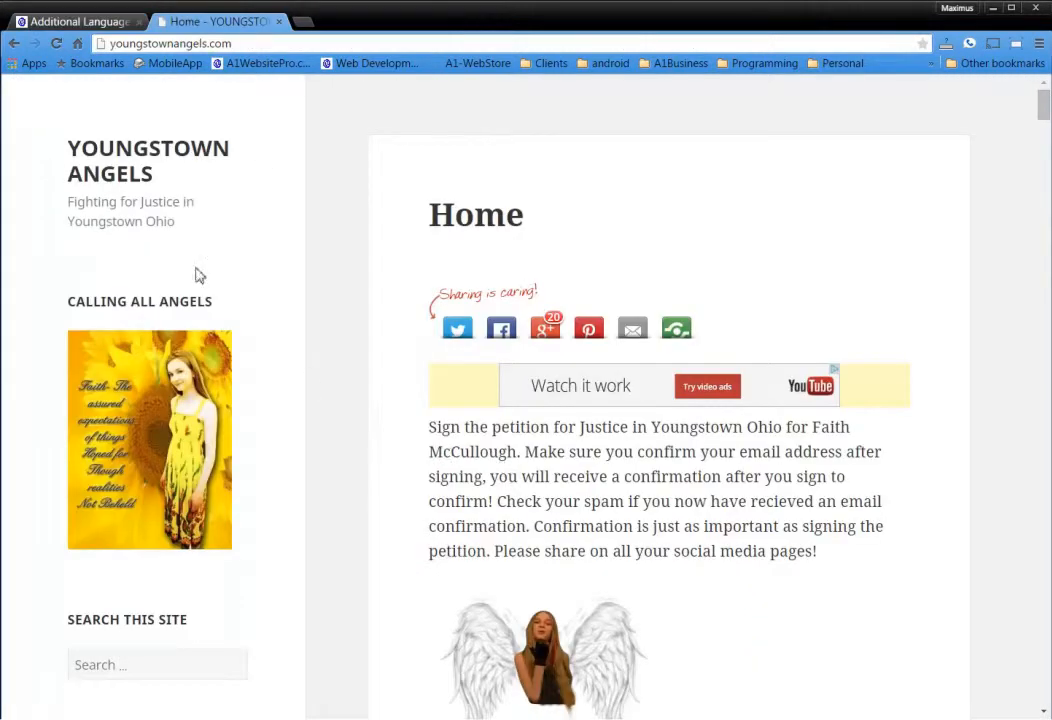
drag(549, 451, 777, 535)
click(779, 535)
drag(455, 426, 721, 500)
click(645, 497)
scroll(645, 497, down, 1)
scroll(650, 502, up, 1)
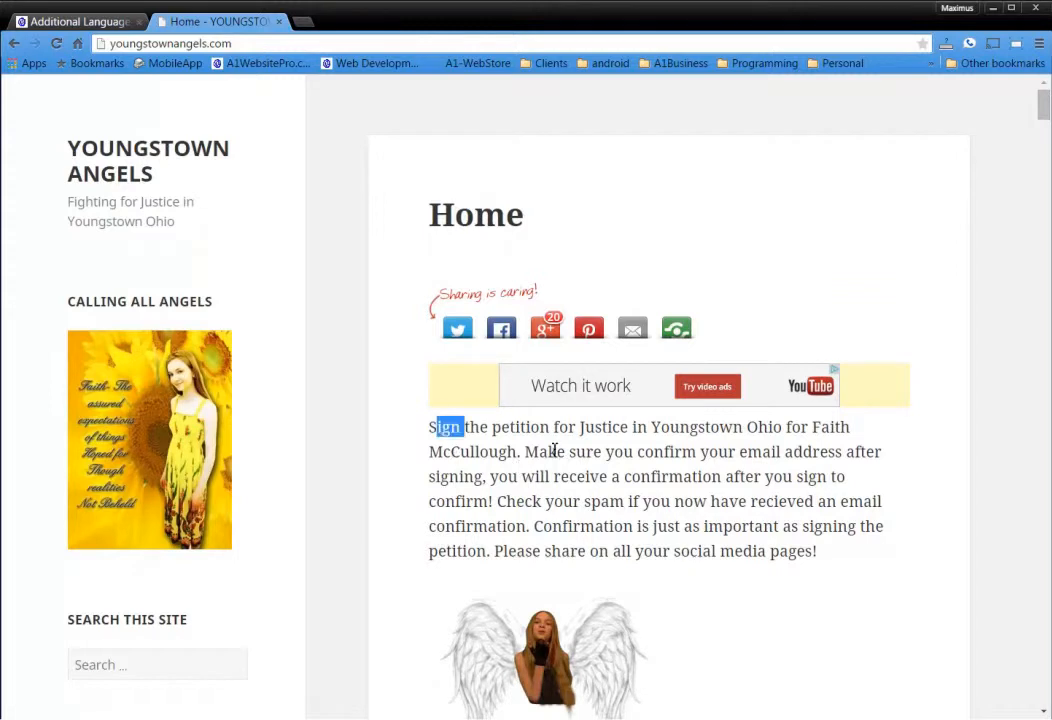
drag(440, 426, 651, 505)
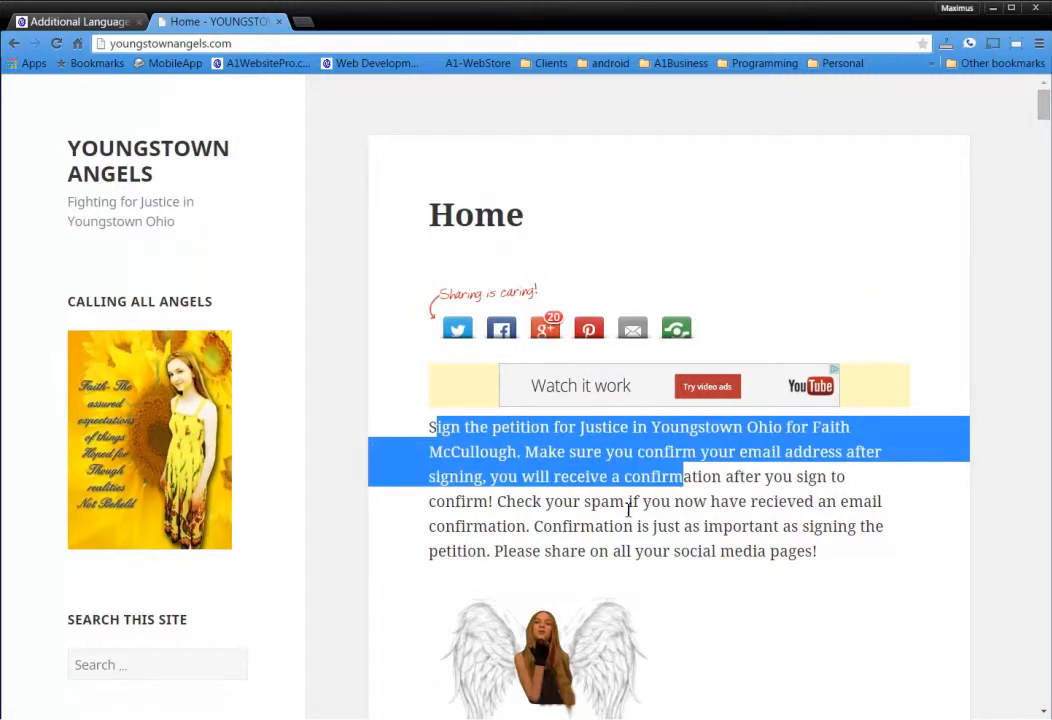
click(628, 510)
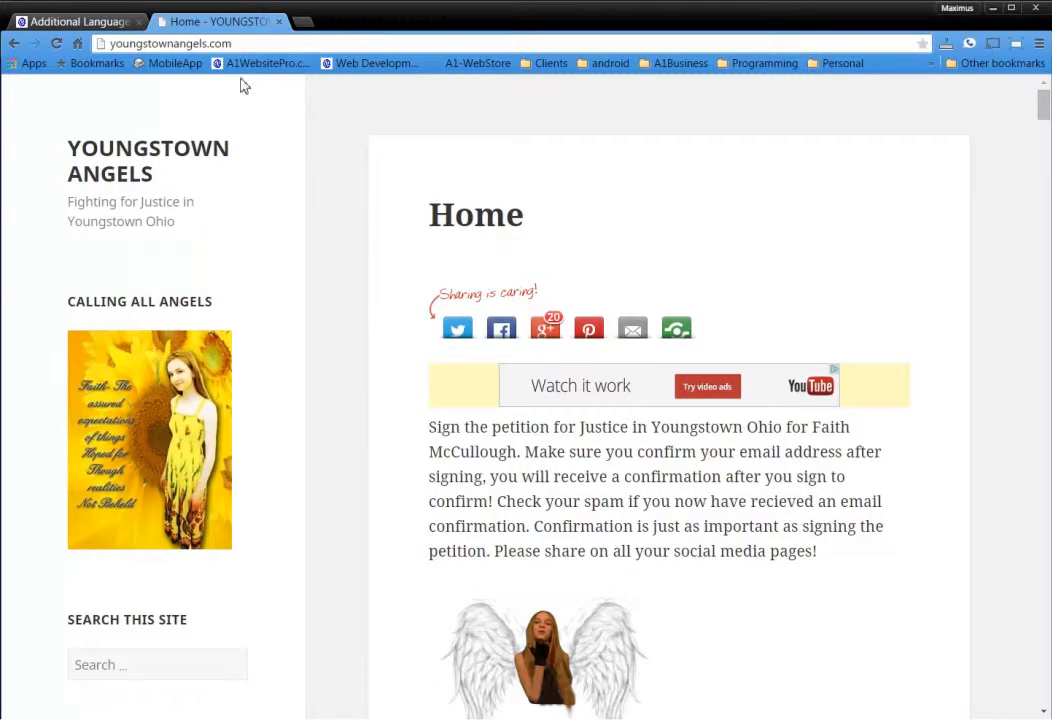
Step: Return to the additional languages article and open the Google Translate link in its installation instructions
click(70, 21)
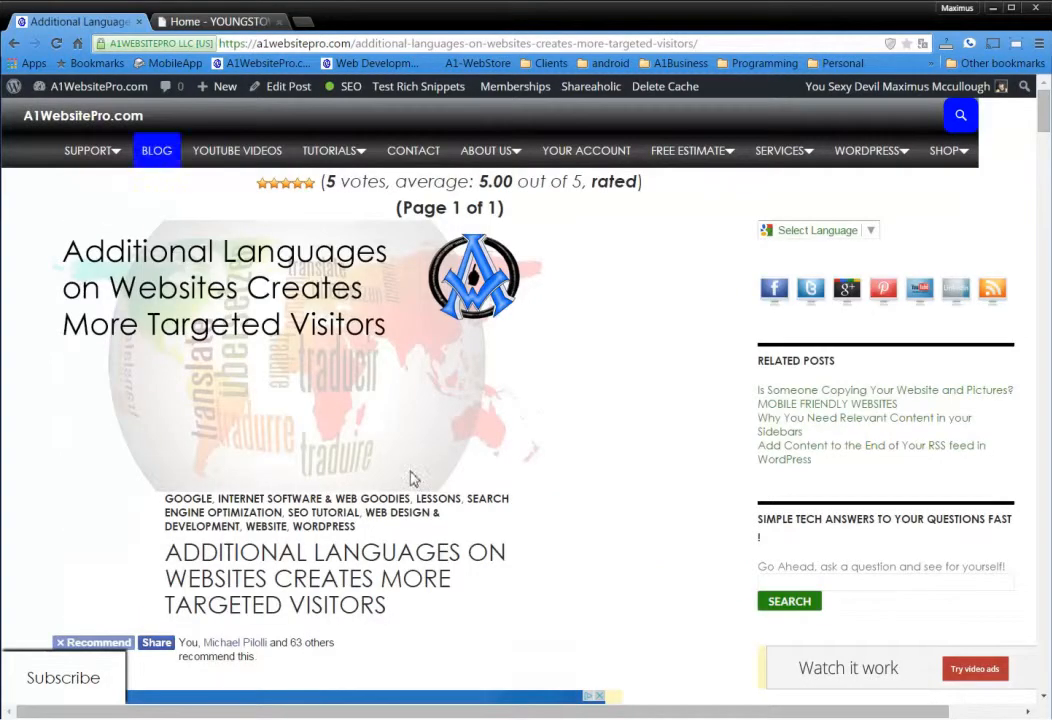
scroll(292, 553, down, 2)
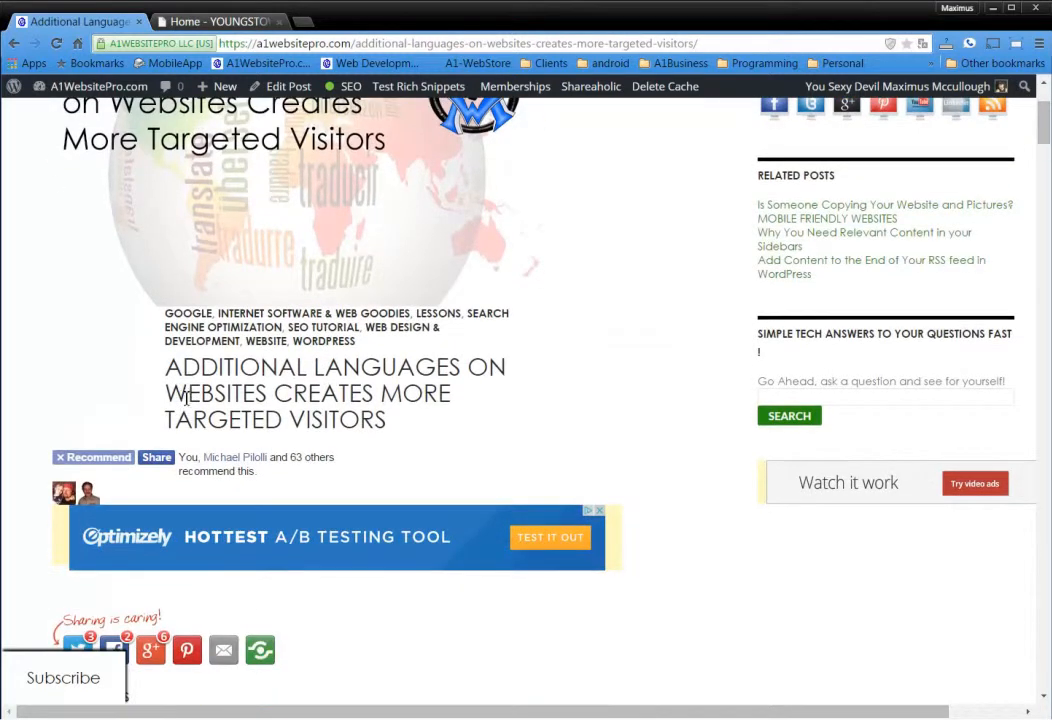
scroll(486, 451, down, 6)
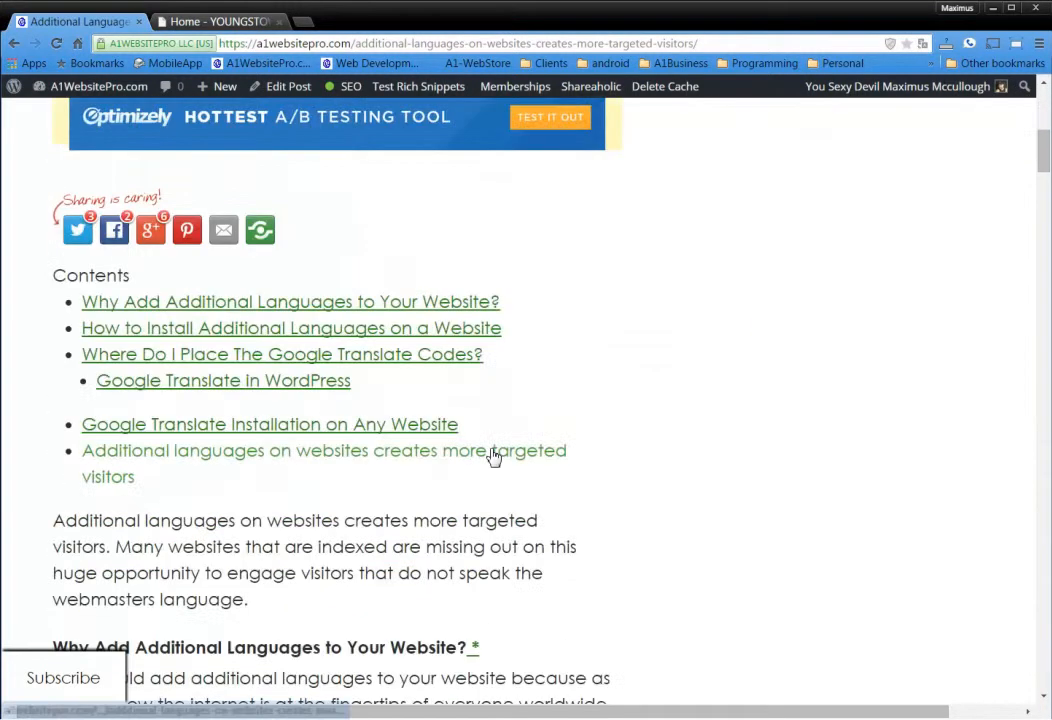
scroll(515, 458, down, 3)
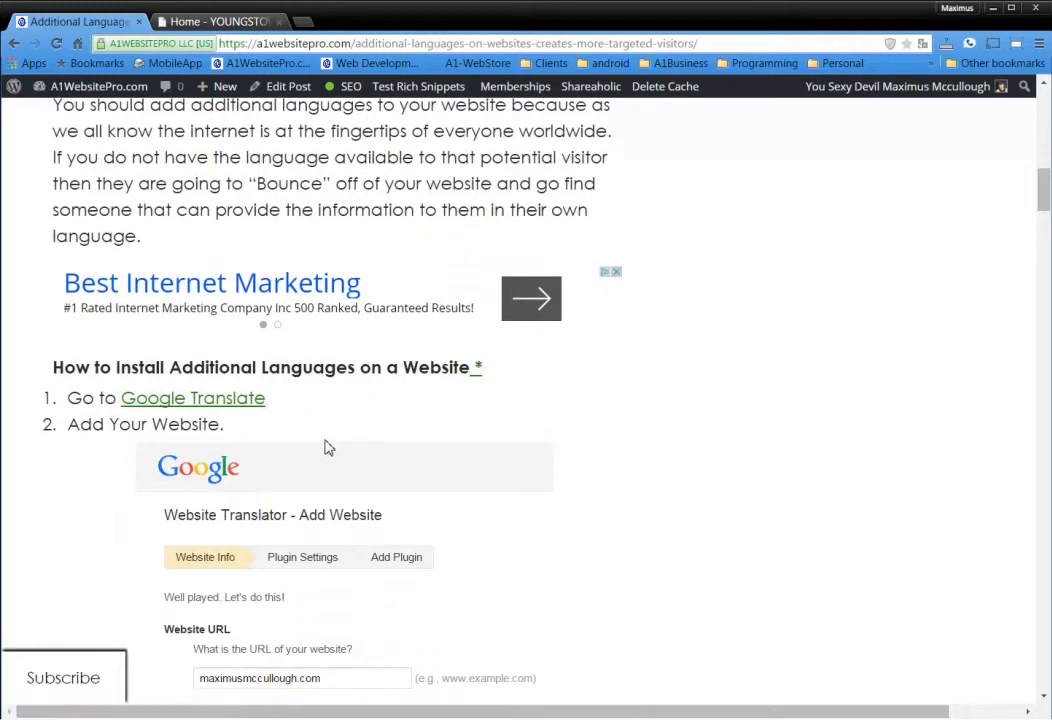
click(217, 404)
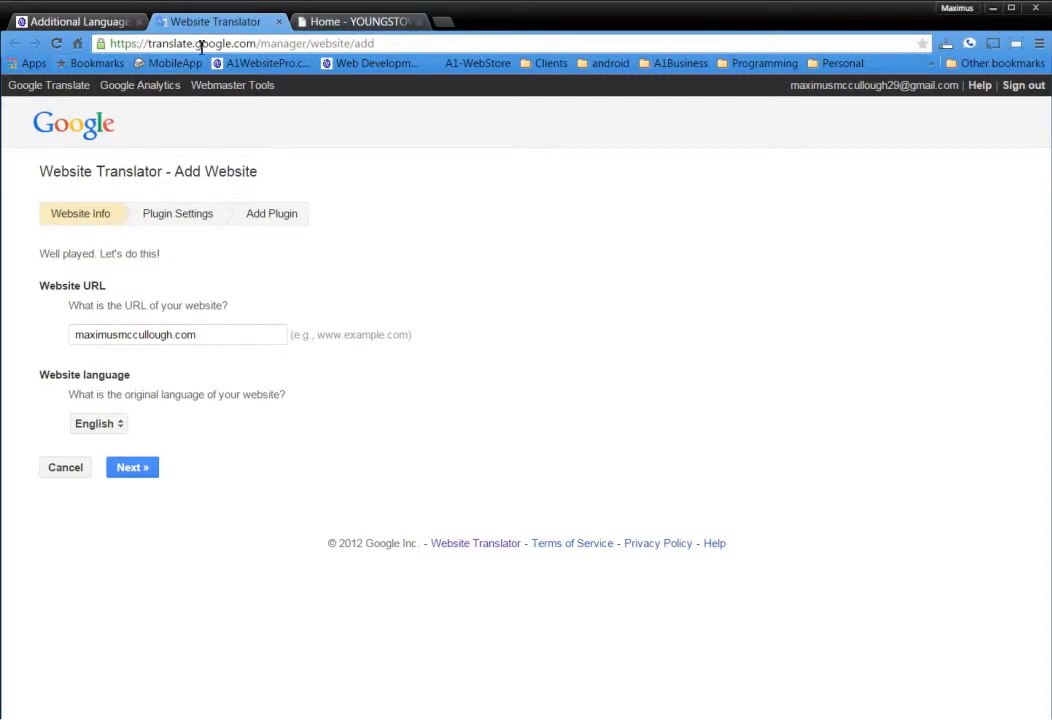
Step: Copy the Youngstown Angels site address and paste it as the Website URL in the Website Translator form
click(365, 21)
key(ctrl+a)
key(ctrl+c)
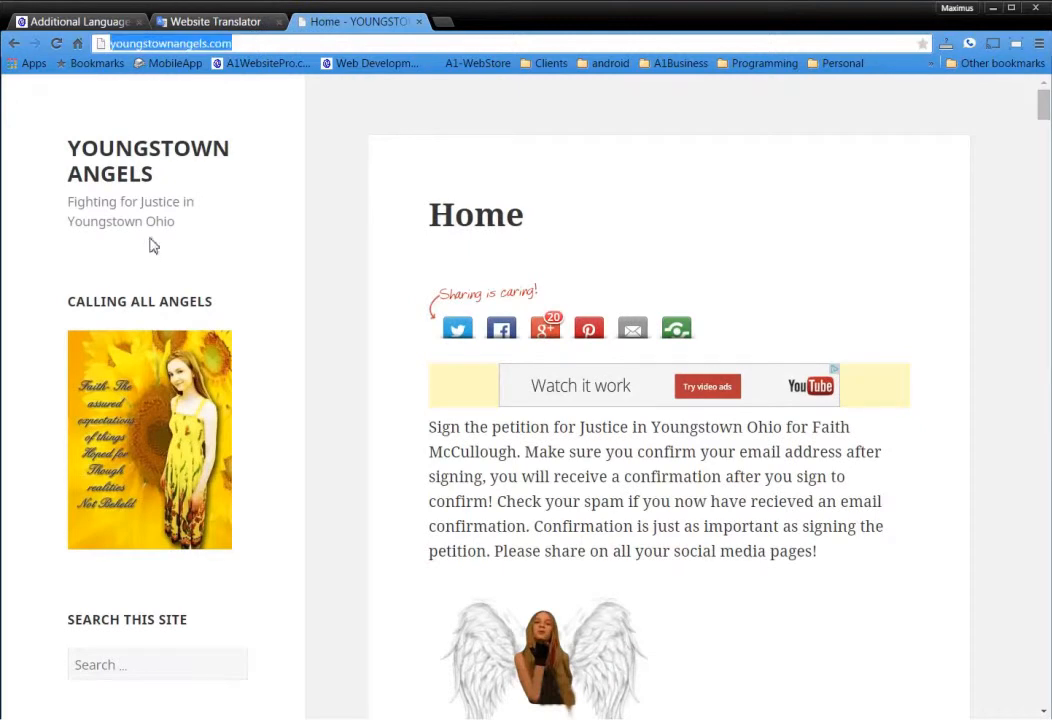
click(238, 22)
click(222, 333)
key(ctrl+a)
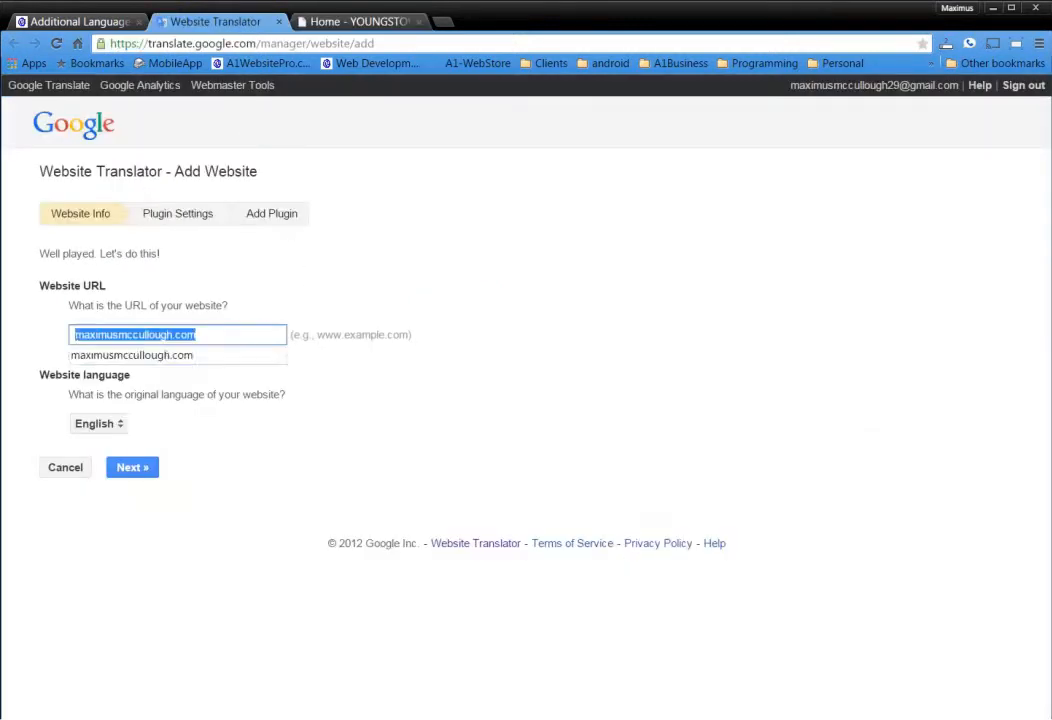
key(ctrl+v)
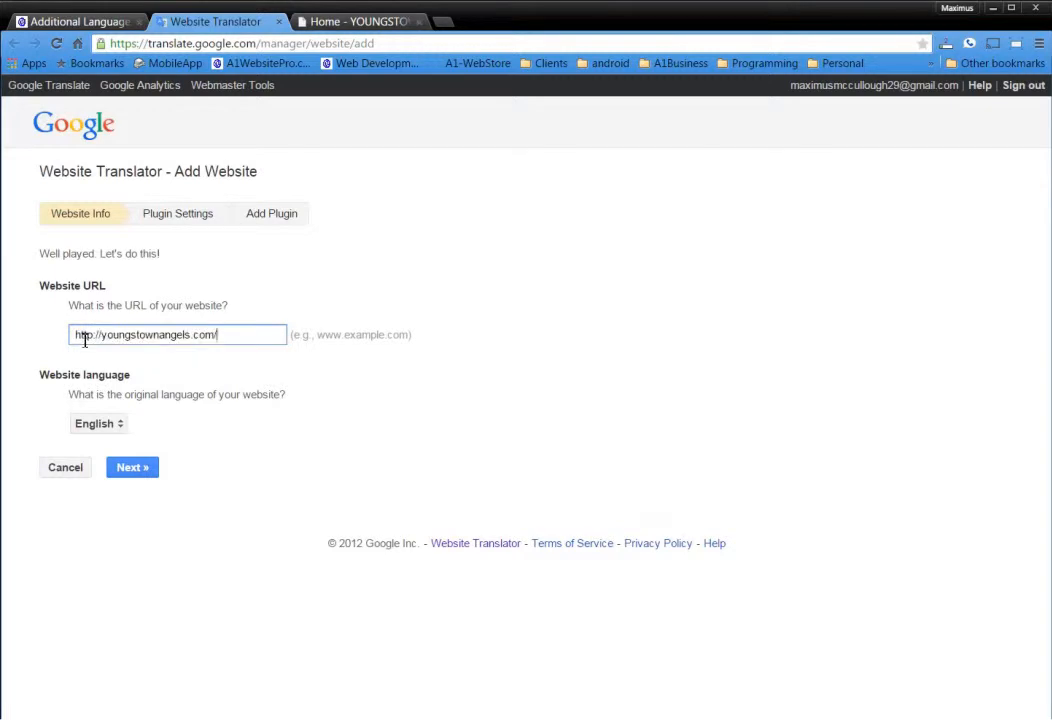
drag(101, 337, 74, 335)
key(BackSpace)
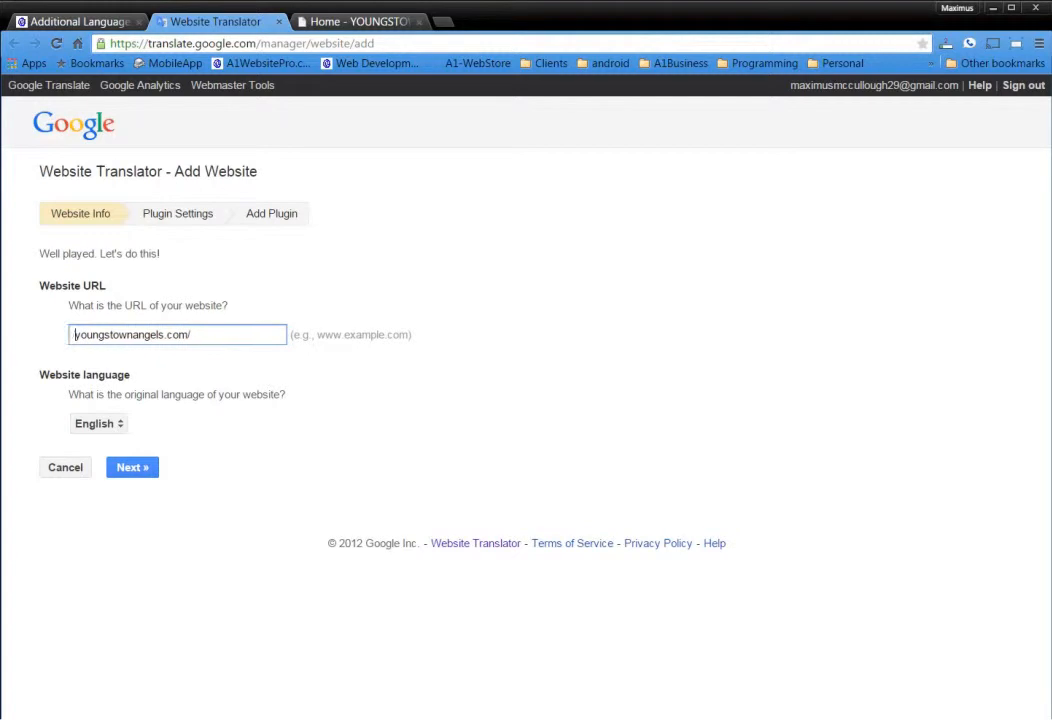
click(238, 335)
key(BackSpace)
click(131, 467)
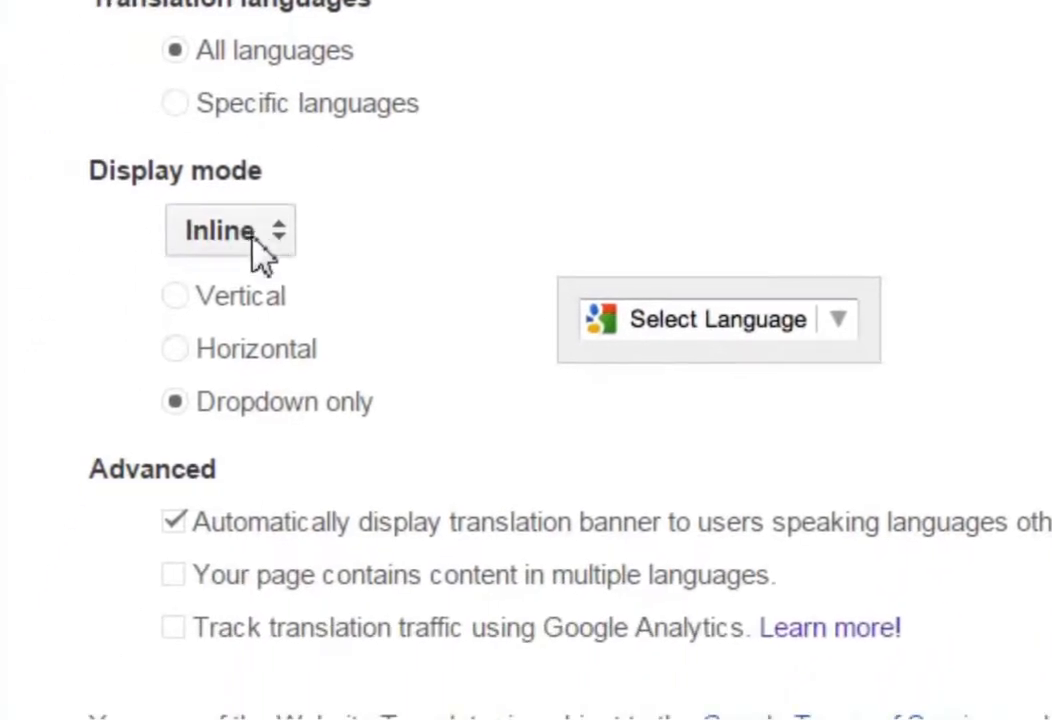
Step: Preview the Tabbed and Automatic display modes for the translator plugin and return the mode to Inline
click(272, 236)
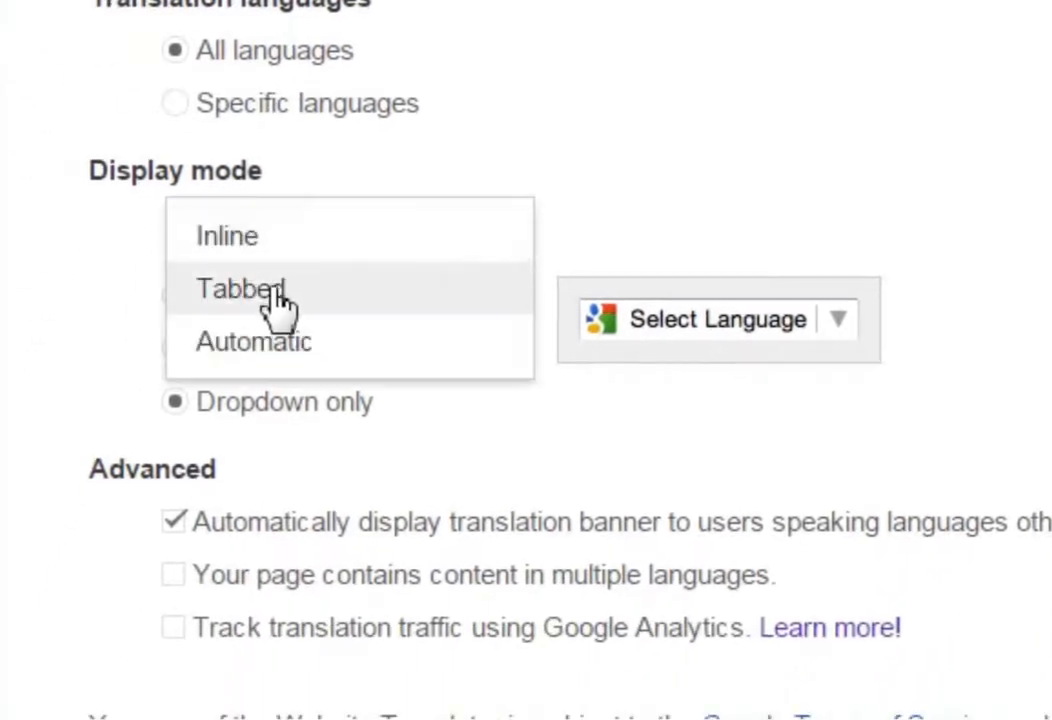
click(277, 300)
click(256, 245)
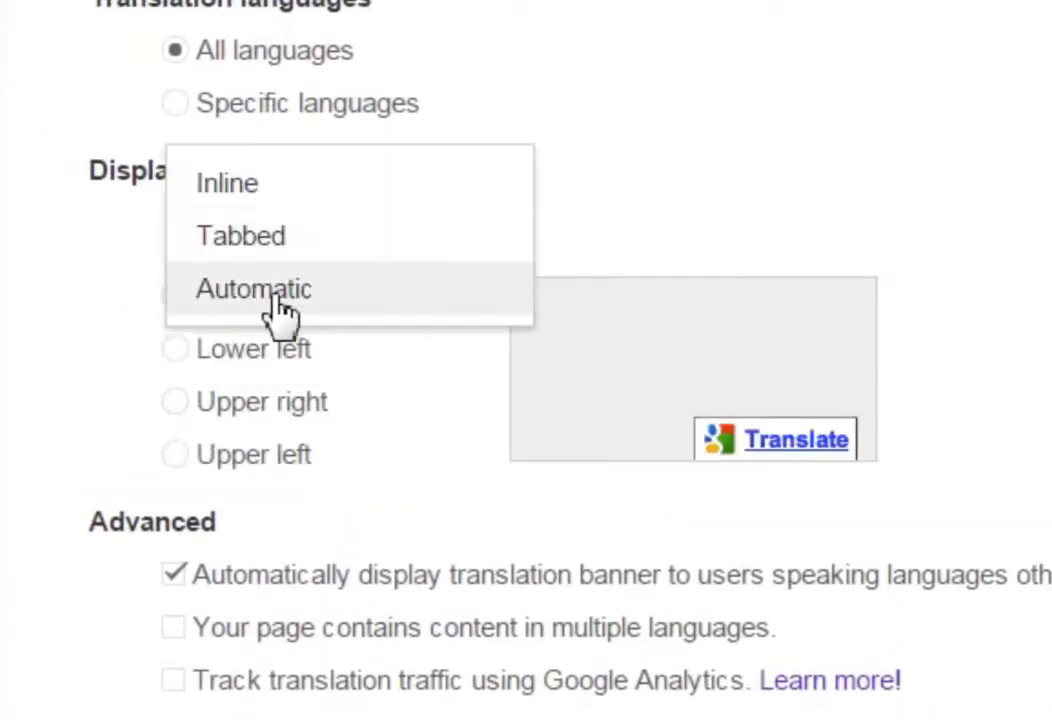
click(274, 295)
click(305, 231)
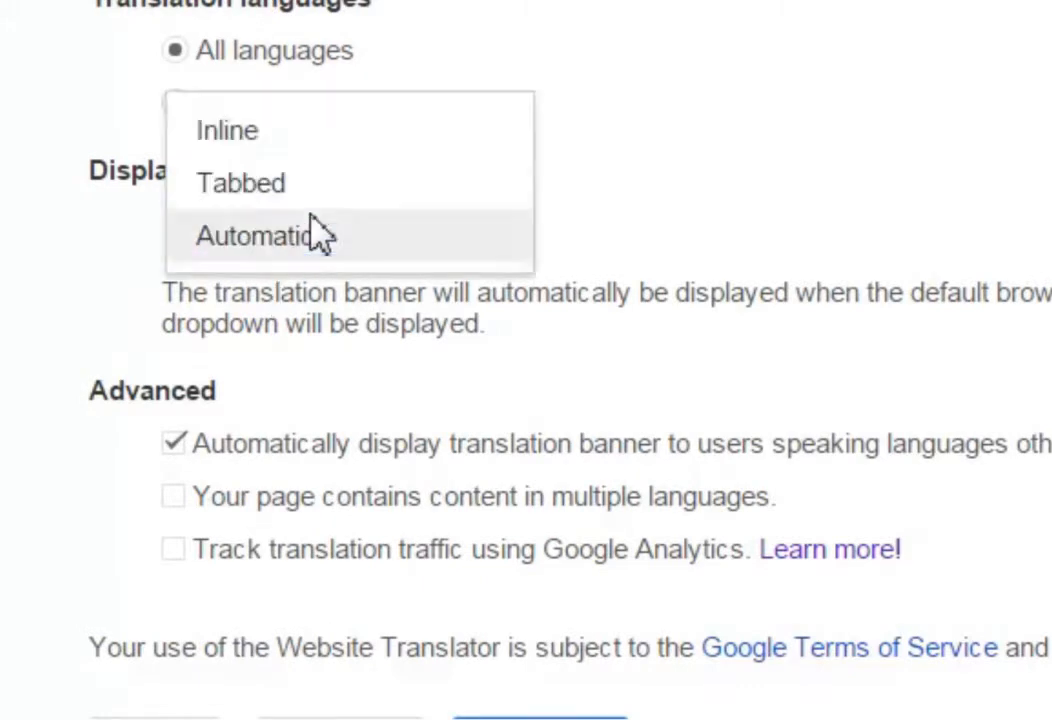
click(320, 145)
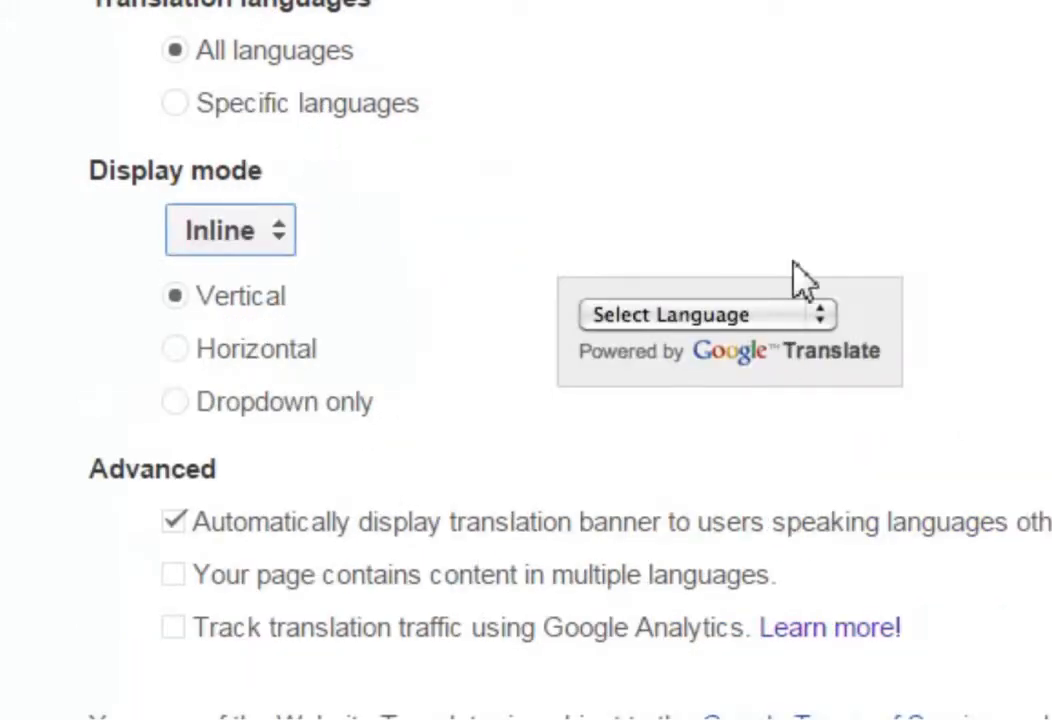
Step: Preview the Horizontal inline layout, set the layout to Dropdown only, and look at the article page's own language selector
click(181, 365)
click(180, 350)
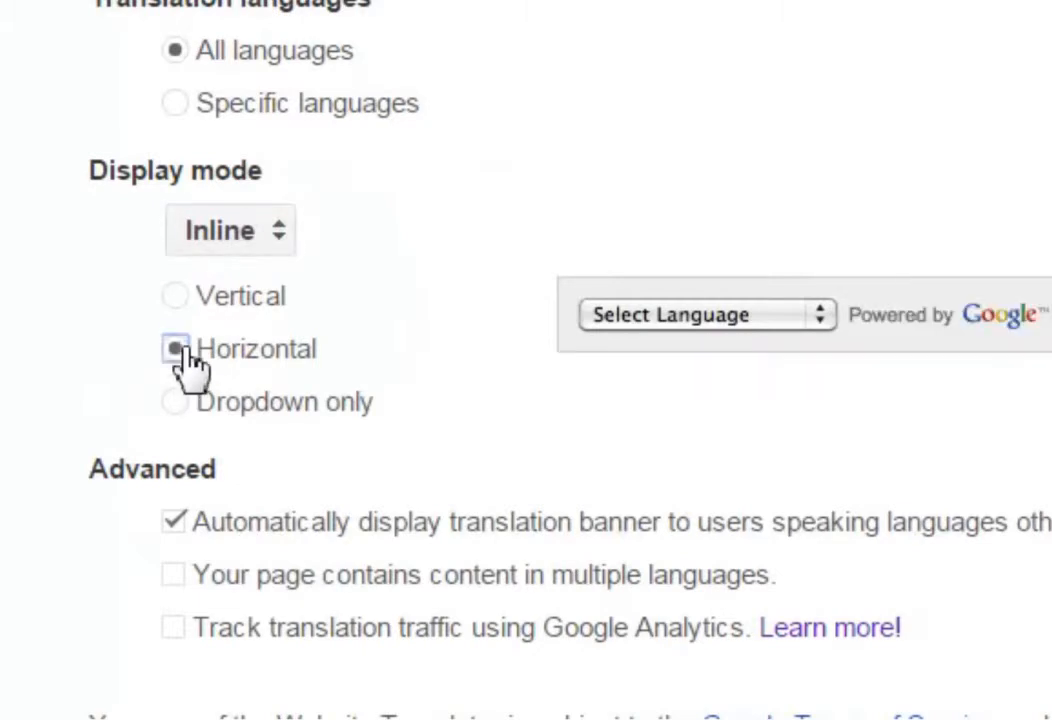
click(181, 410)
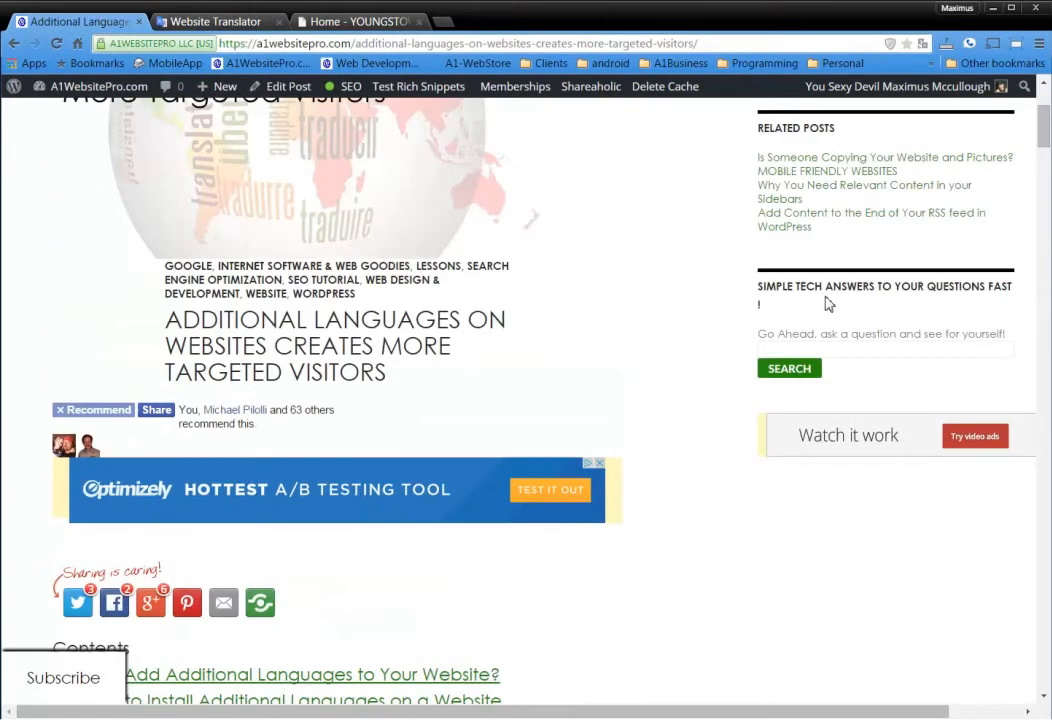
scroll(828, 304, up, 3)
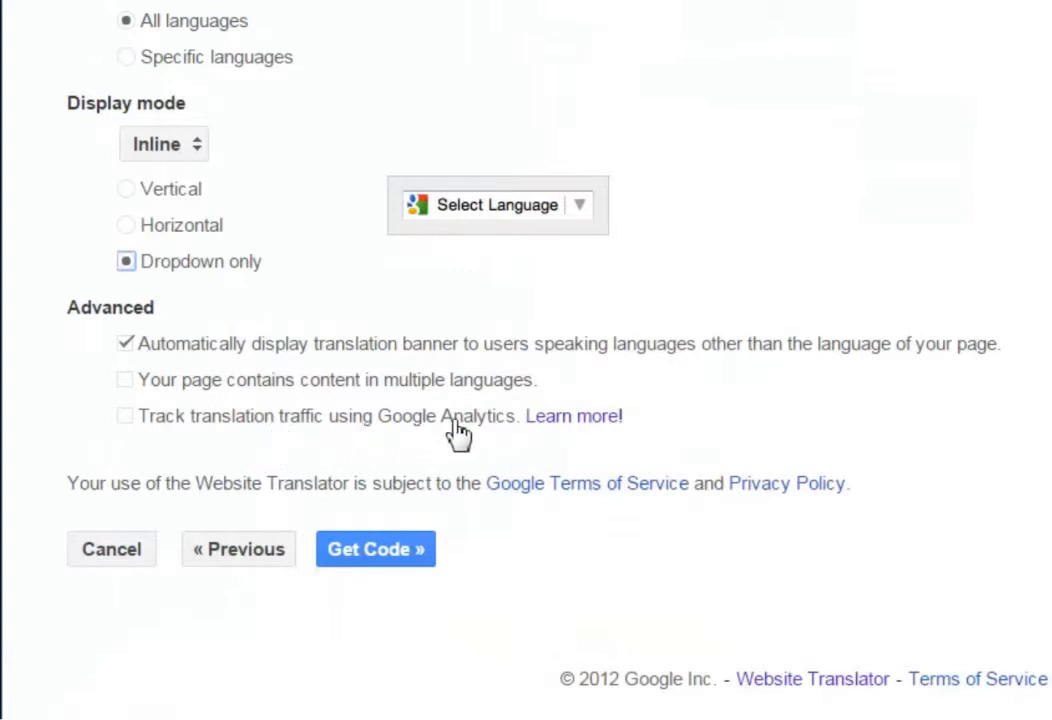
Step: Enable tracking of translation traffic with Google Analytics and enter the site's Analytics Web Property ID
click(126, 417)
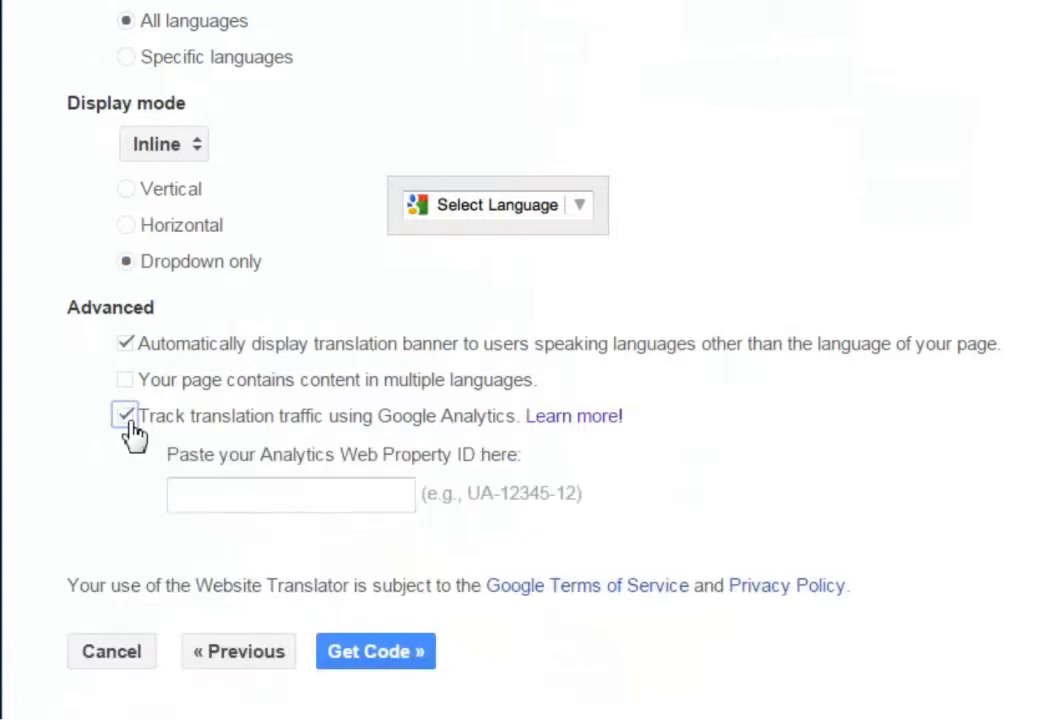
click(280, 503)
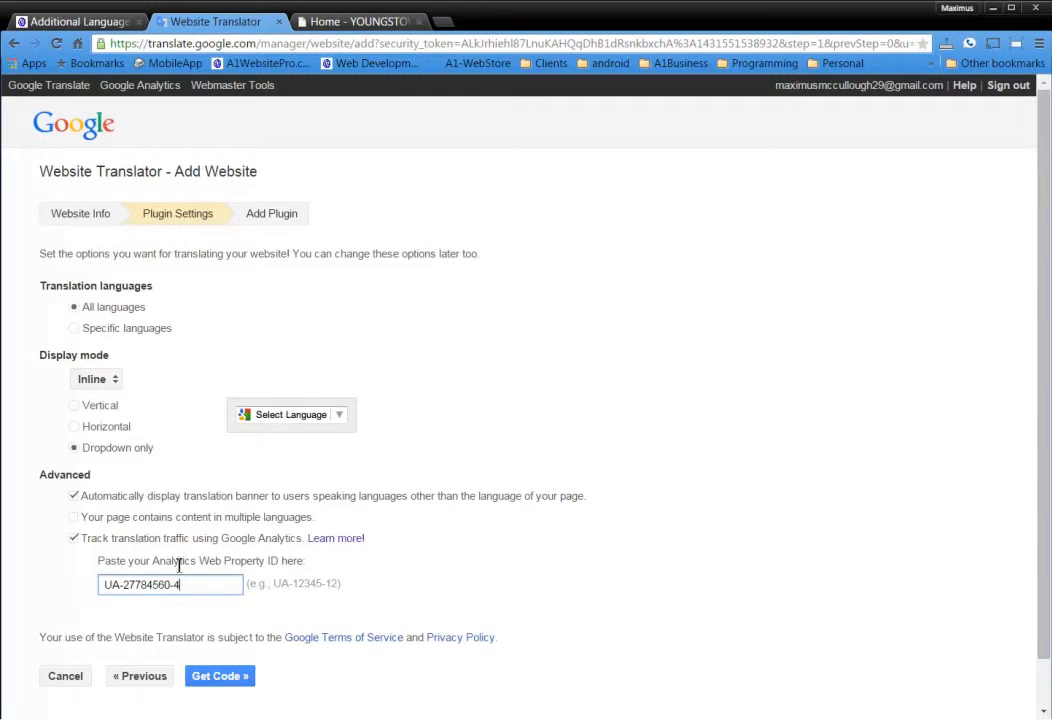
Step: Generate the translator plugin code and copy the google-translate-customization meta tag meant for the page head
click(222, 678)
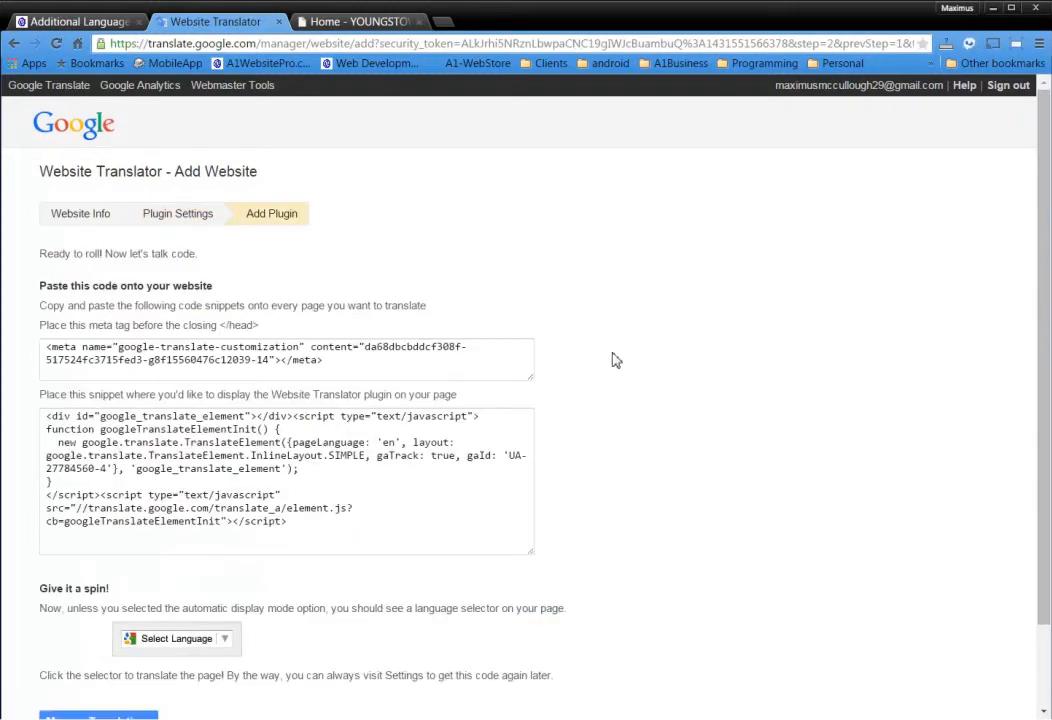
scroll(674, 372, down, 1)
scroll(677, 390, down, 1)
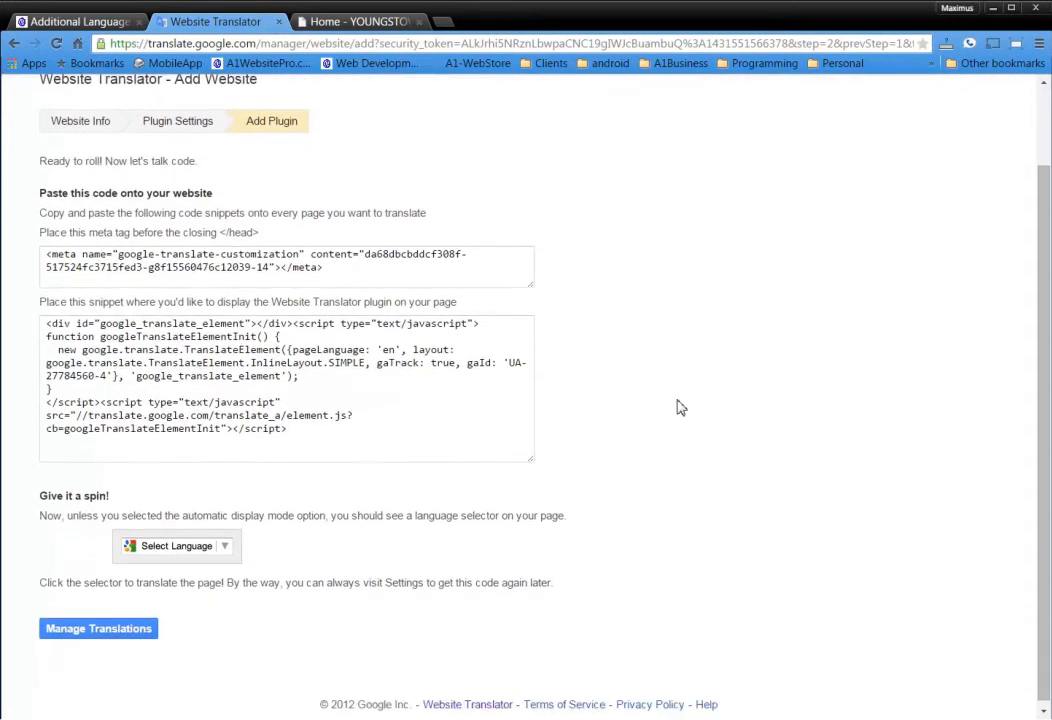
drag(358, 278, 42, 257)
right_click(80, 257)
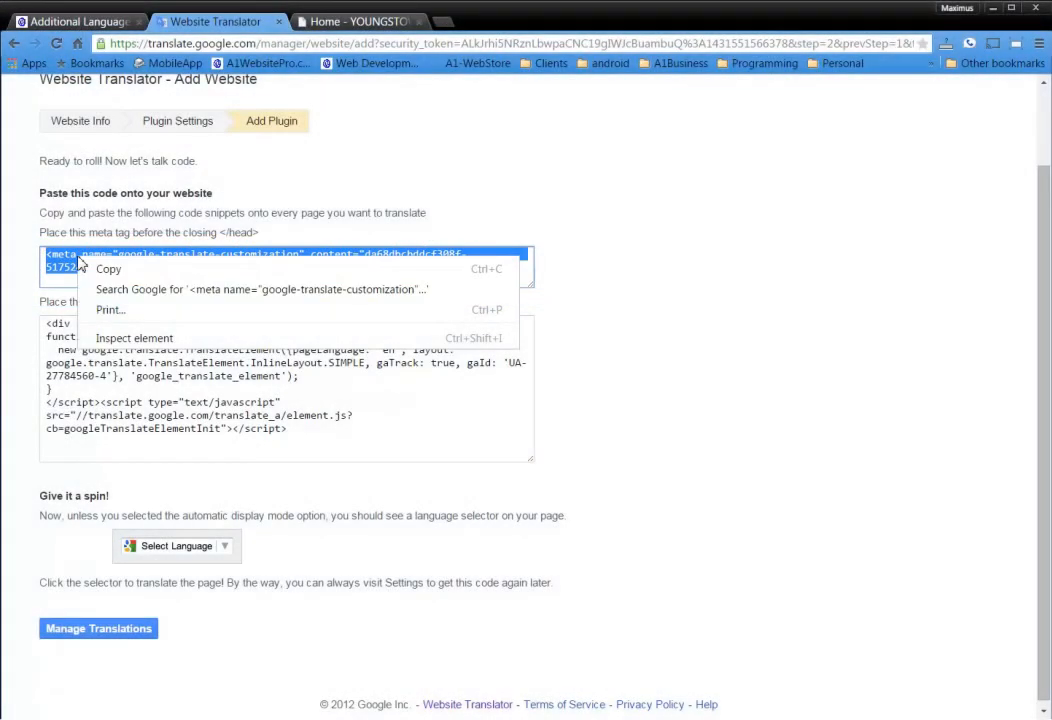
click(103, 270)
Step: Go to the WordPress login page of youngstownangels.com and log in with the prefilled credentials
click(372, 22)
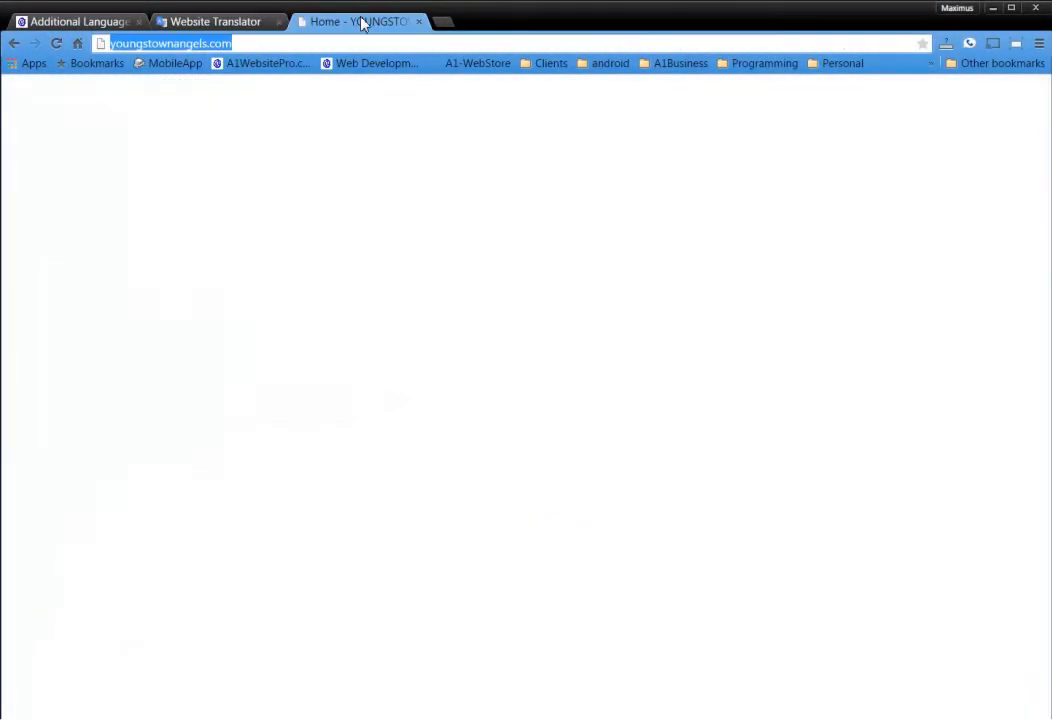
click(274, 44)
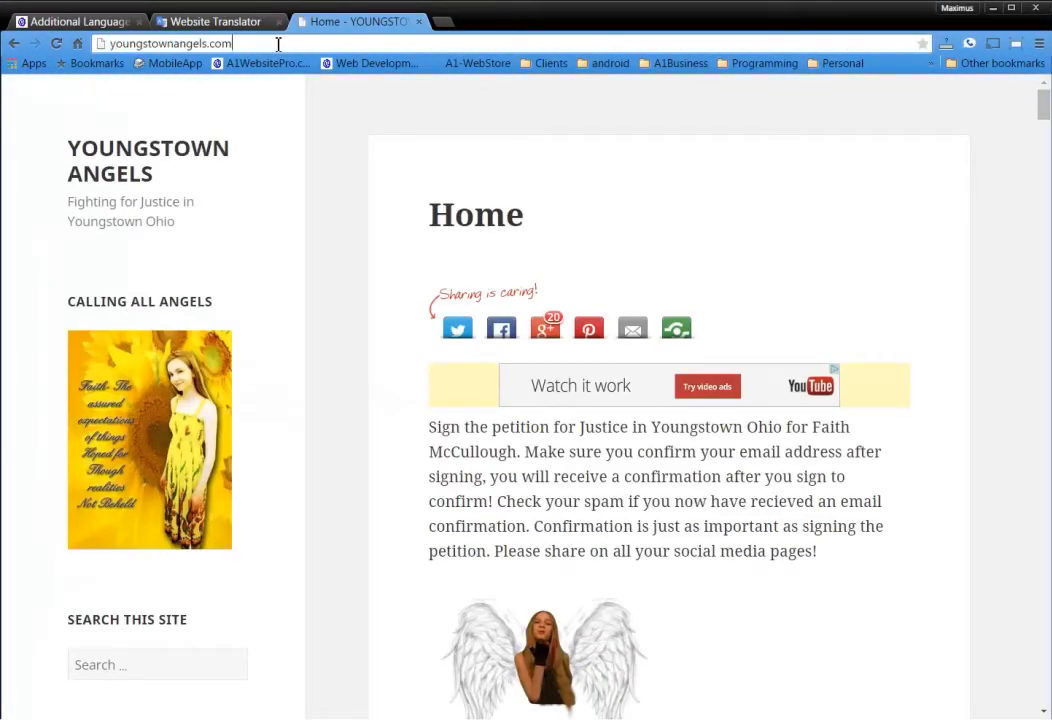
text(/wp)
key(Return)
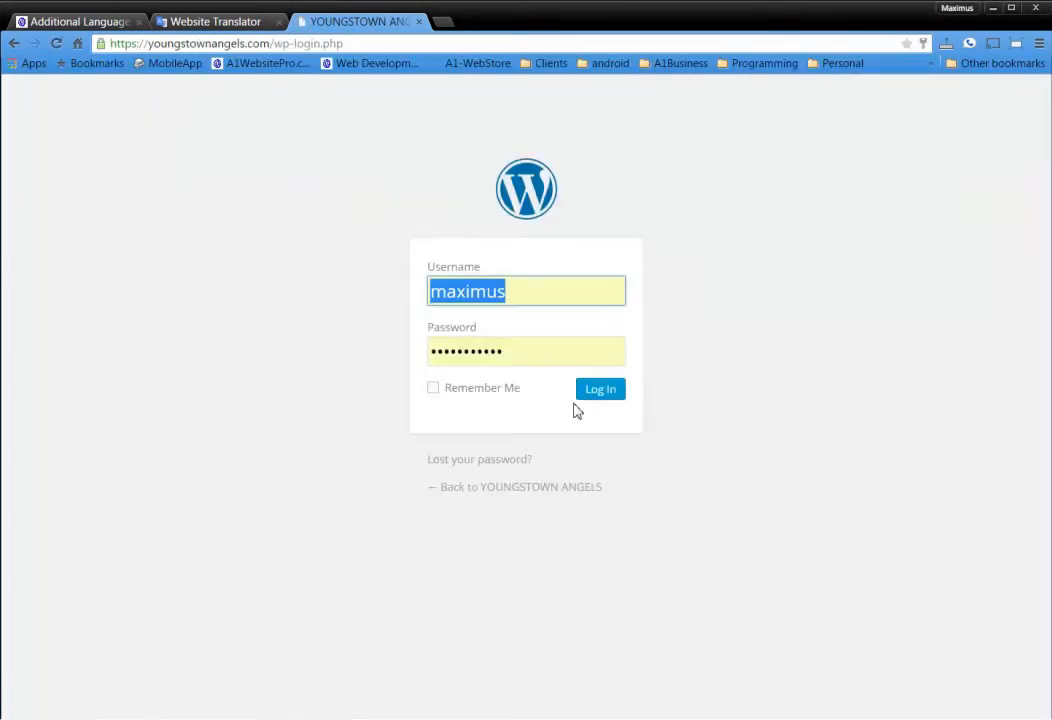
click(603, 392)
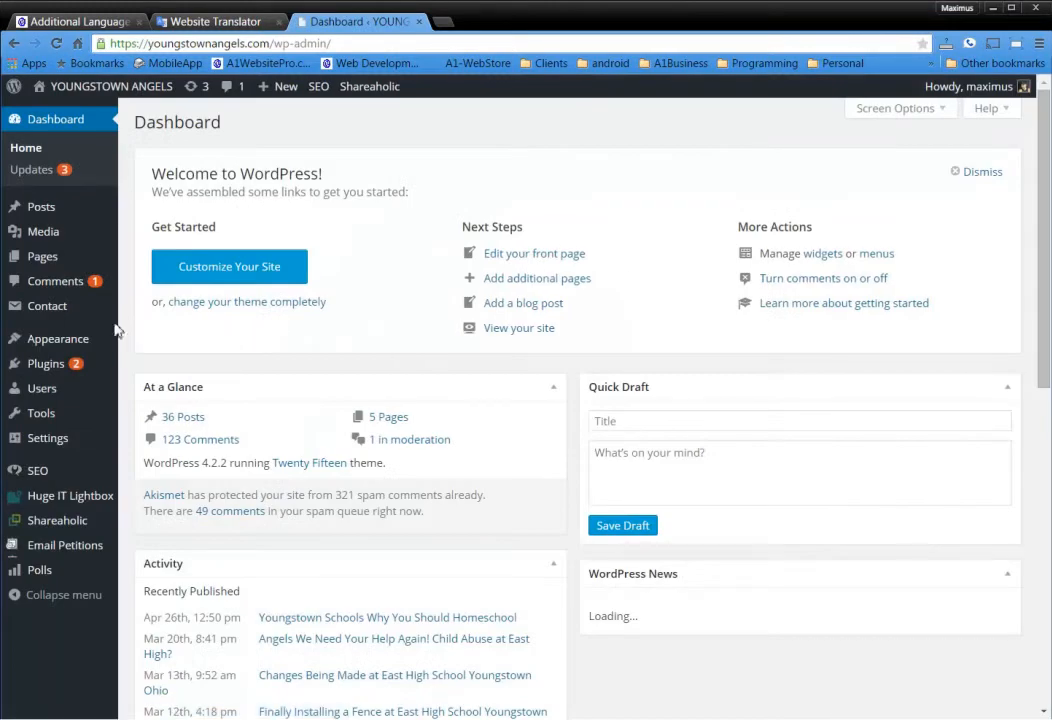
Step: Open the Twenty Fifteen theme's Header template (header.php) in the WordPress theme editor
mouse_move(60, 339)
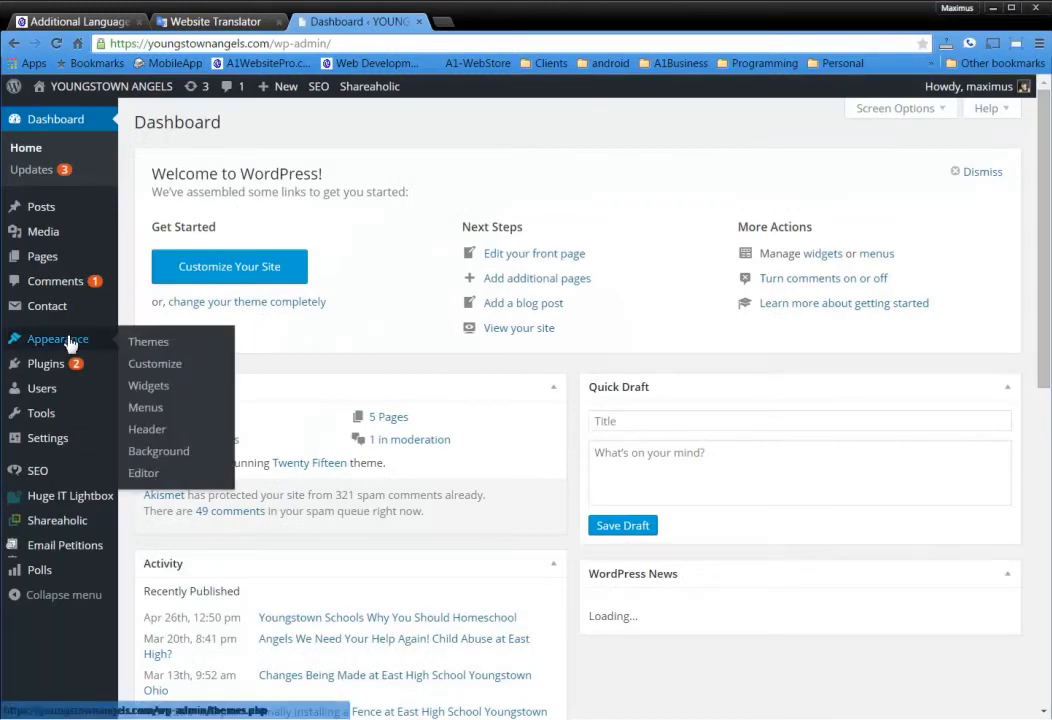
click(143, 476)
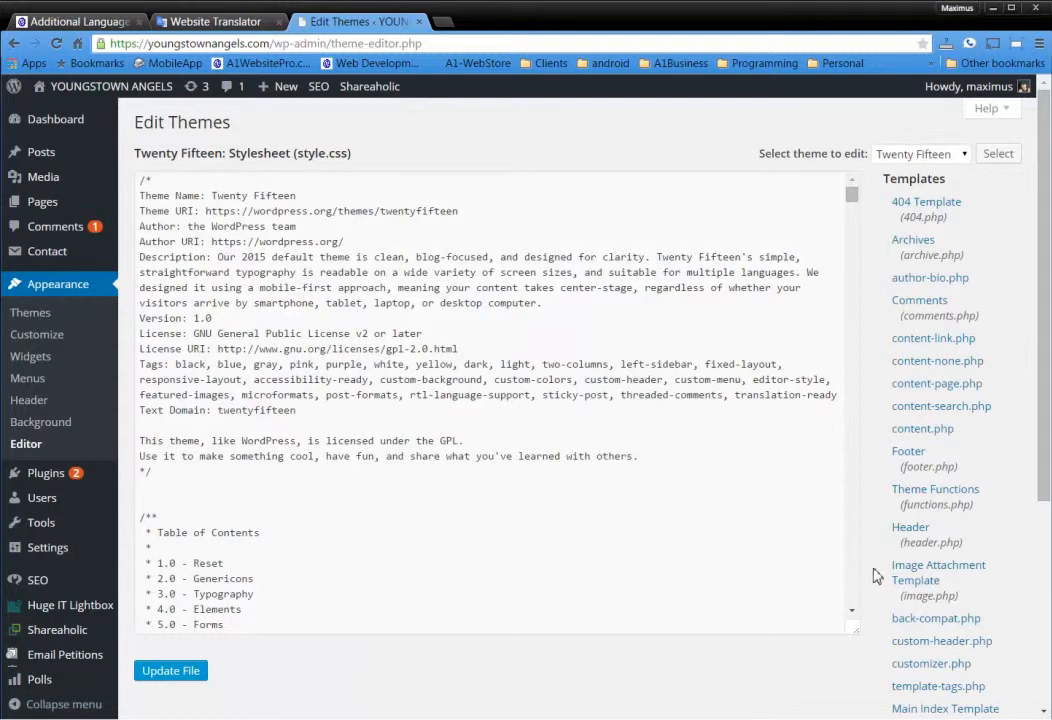
click(913, 532)
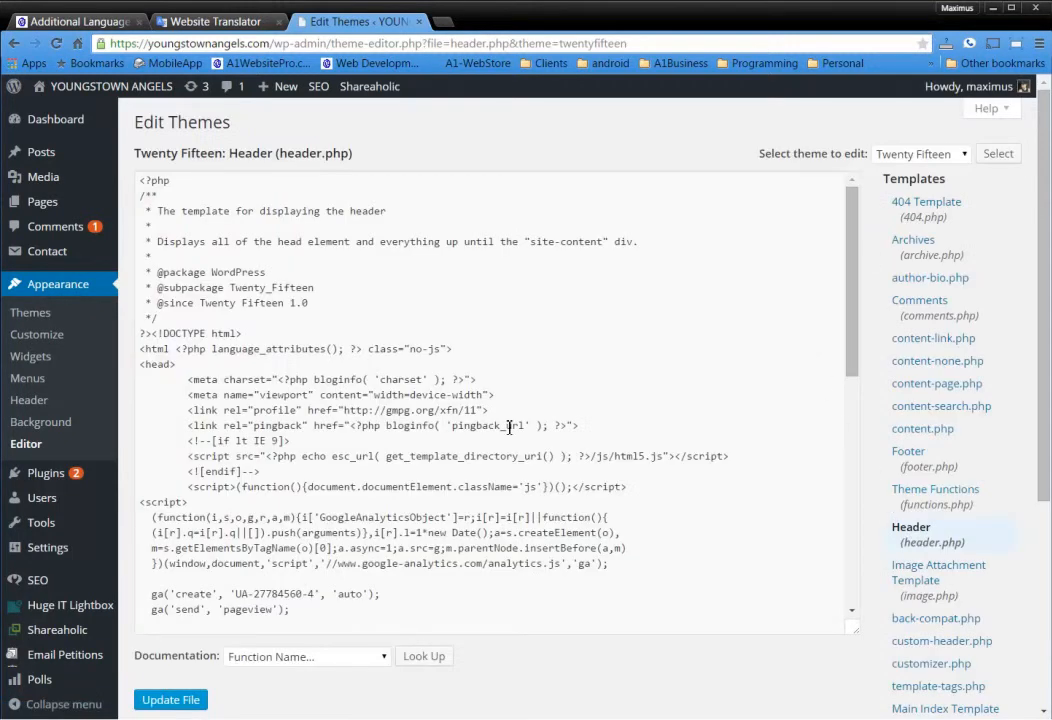
Step: Paste the copied translate meta tag on a new line directly below the opening <head> tag and update header.php
scroll(514, 423, down, 1)
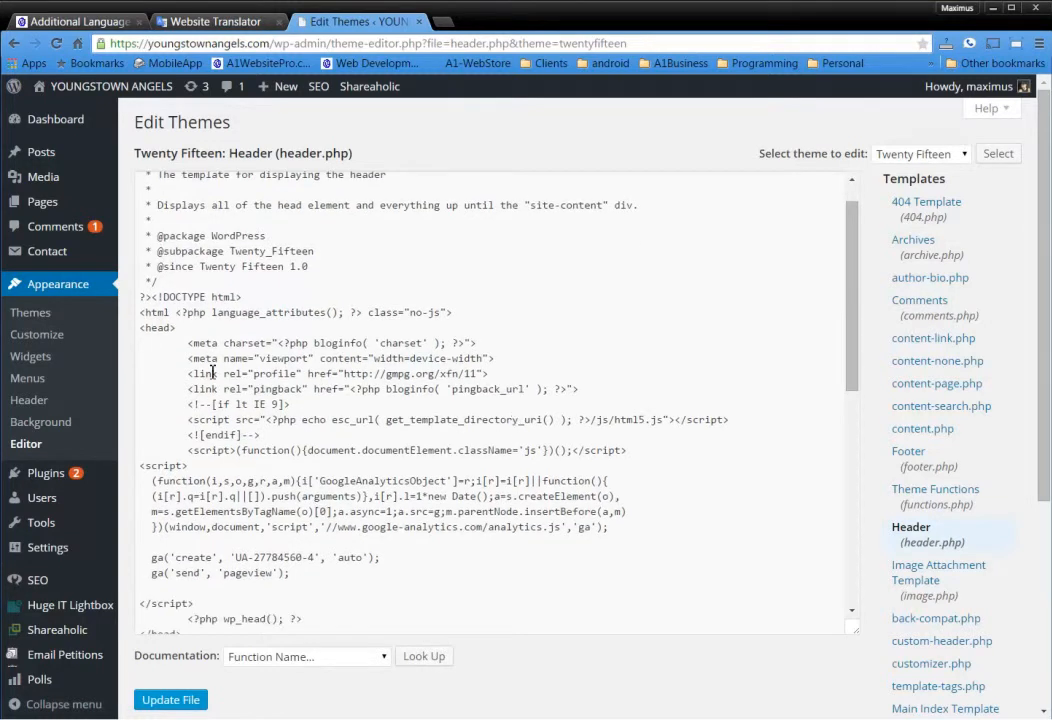
click(184, 328)
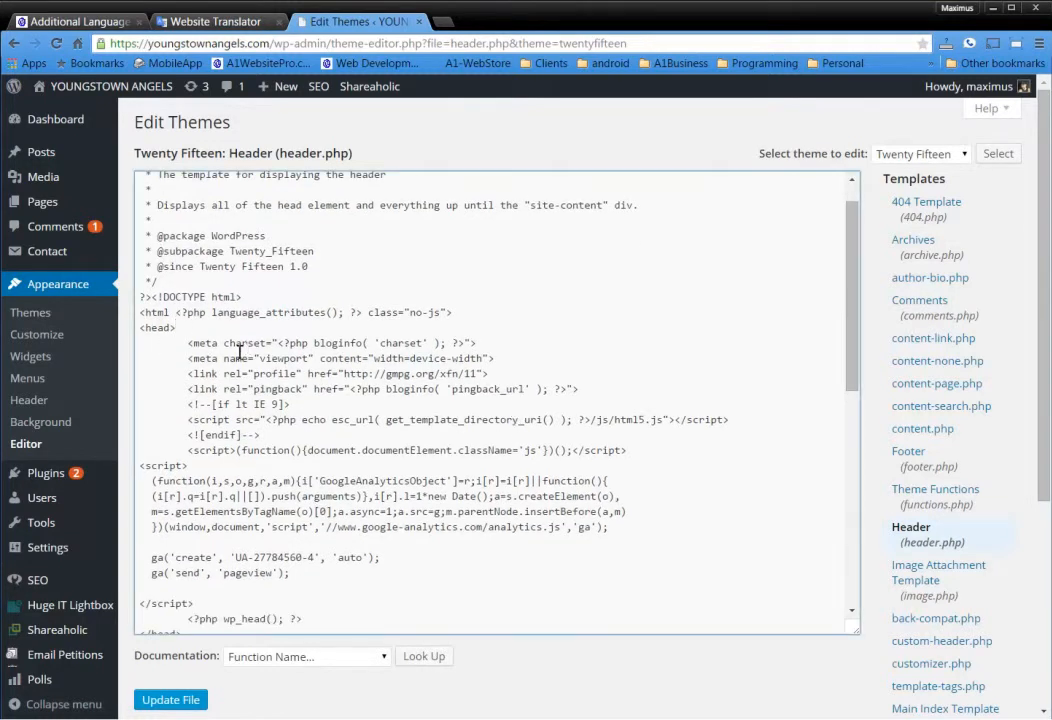
key(Return)
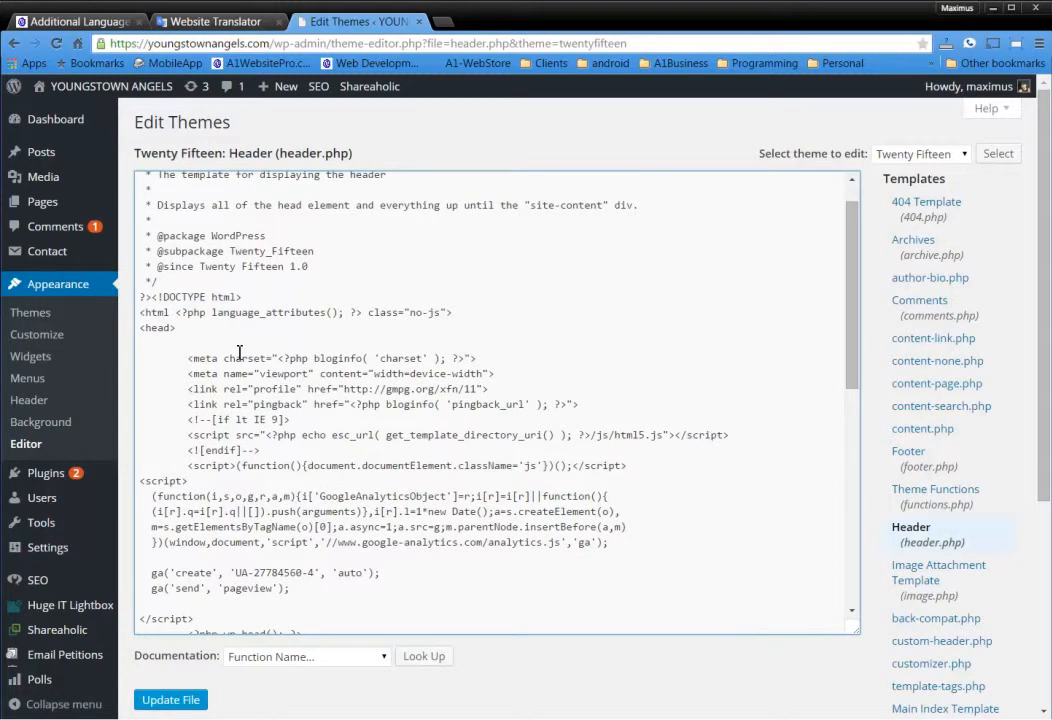
key(ctrl+v)
click(168, 699)
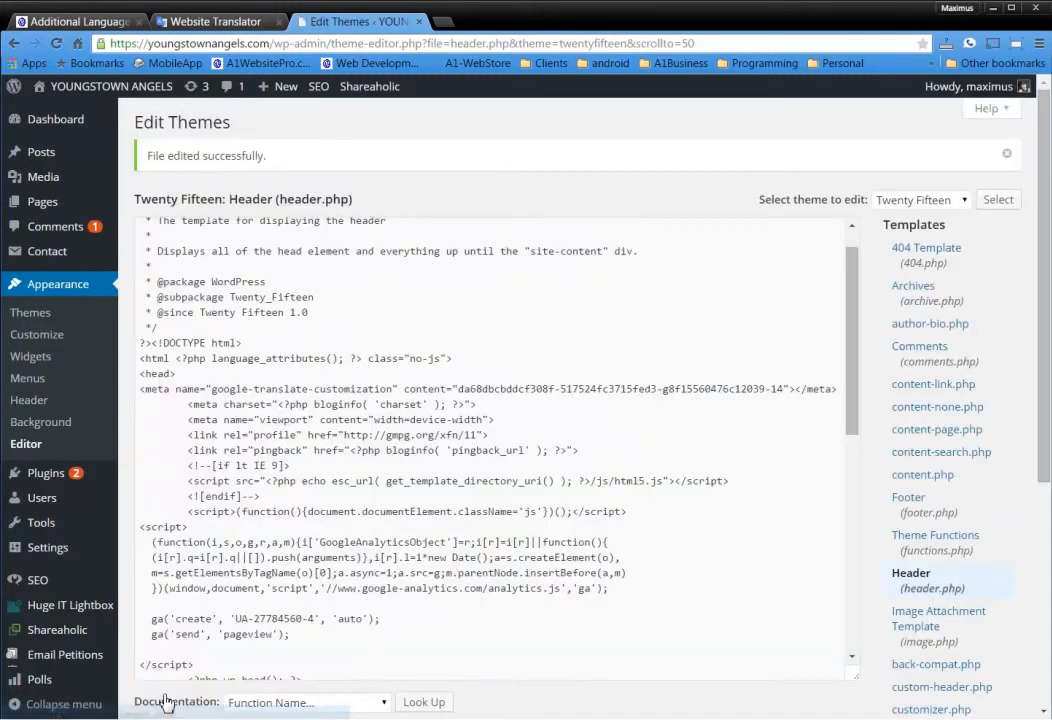
Step: Go back to the Website Translator page and copy the whole google_translate_element display snippet
click(200, 22)
drag(336, 444, 46, 323)
right_click(205, 378)
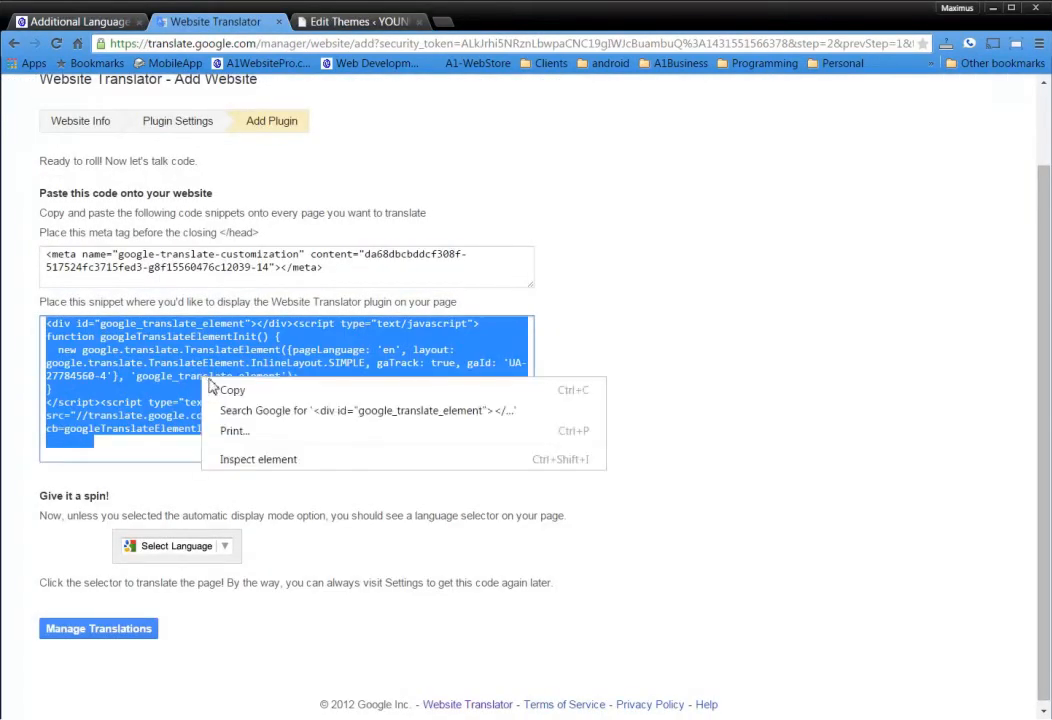
click(262, 392)
Step: Open the live Youngstown Angels home page in a separate browser tab and look at its sidebar layout
click(343, 28)
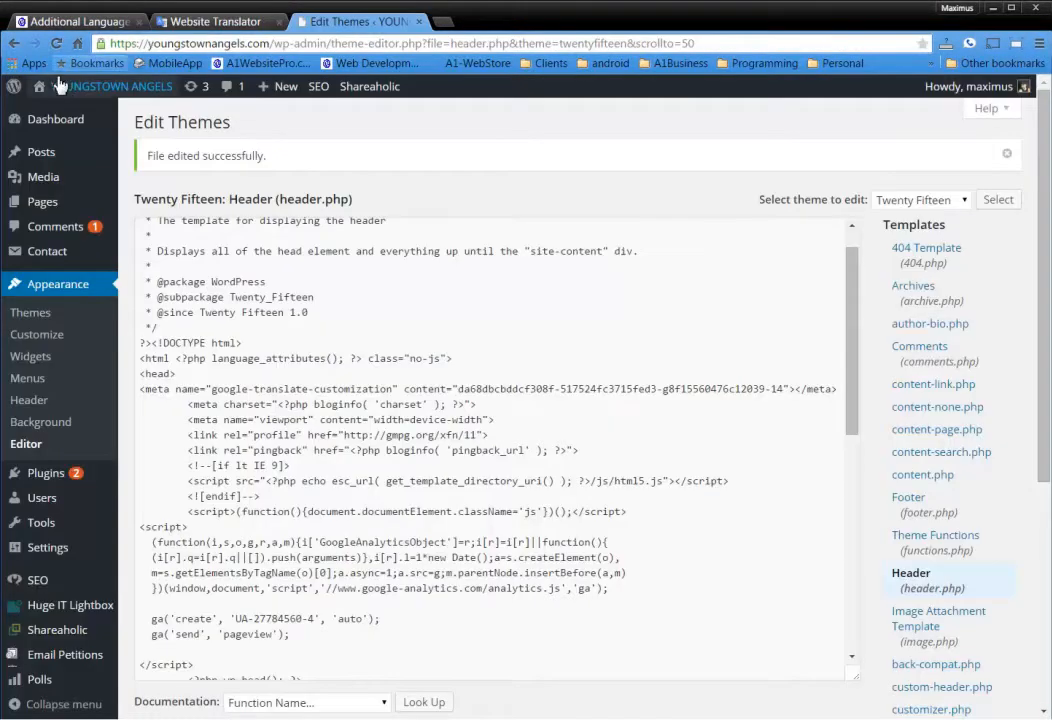
middle_click(50, 110)
click(481, 20)
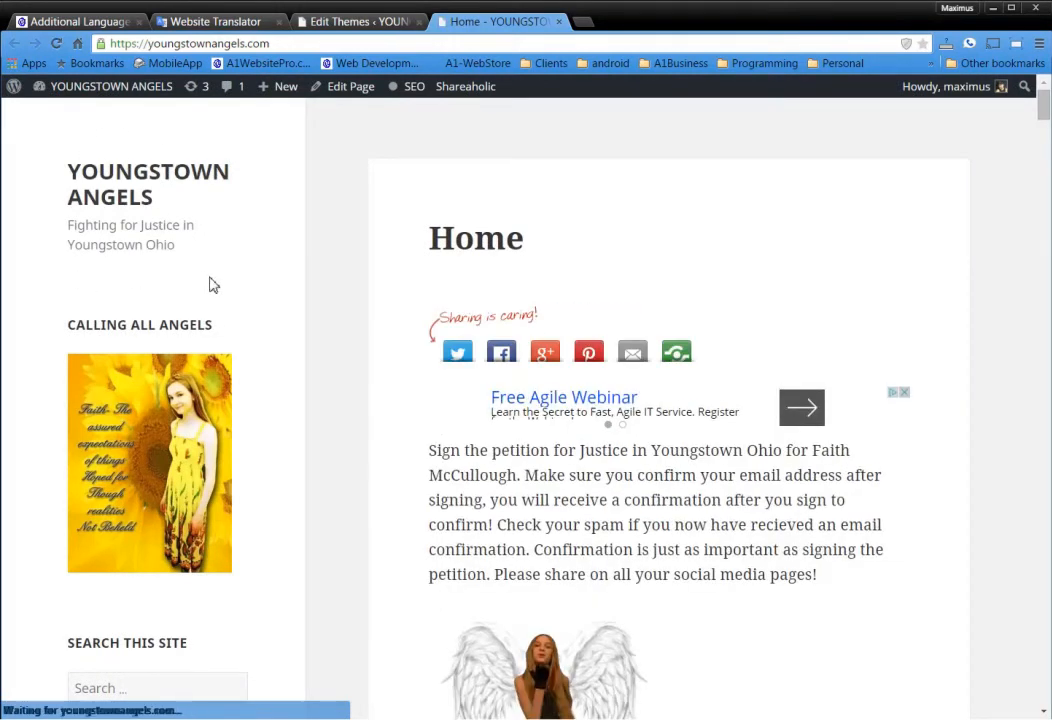
Step: Open the WordPress widgets and add a Text widget to the Widget Area above the Calling All Angels image widget
click(337, 22)
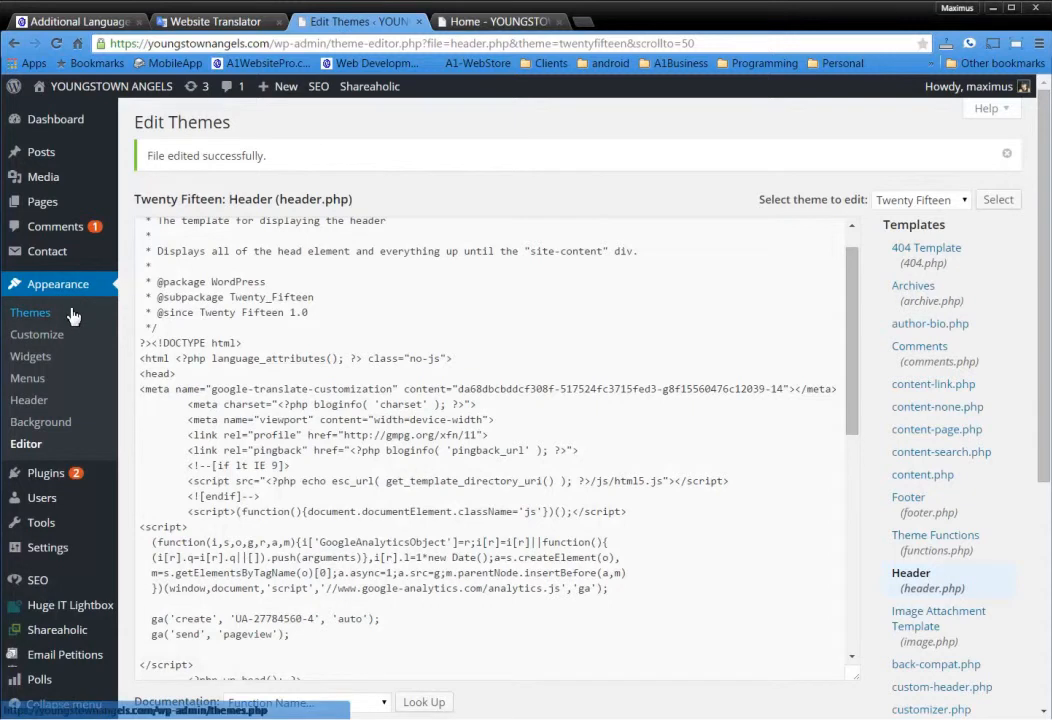
click(41, 366)
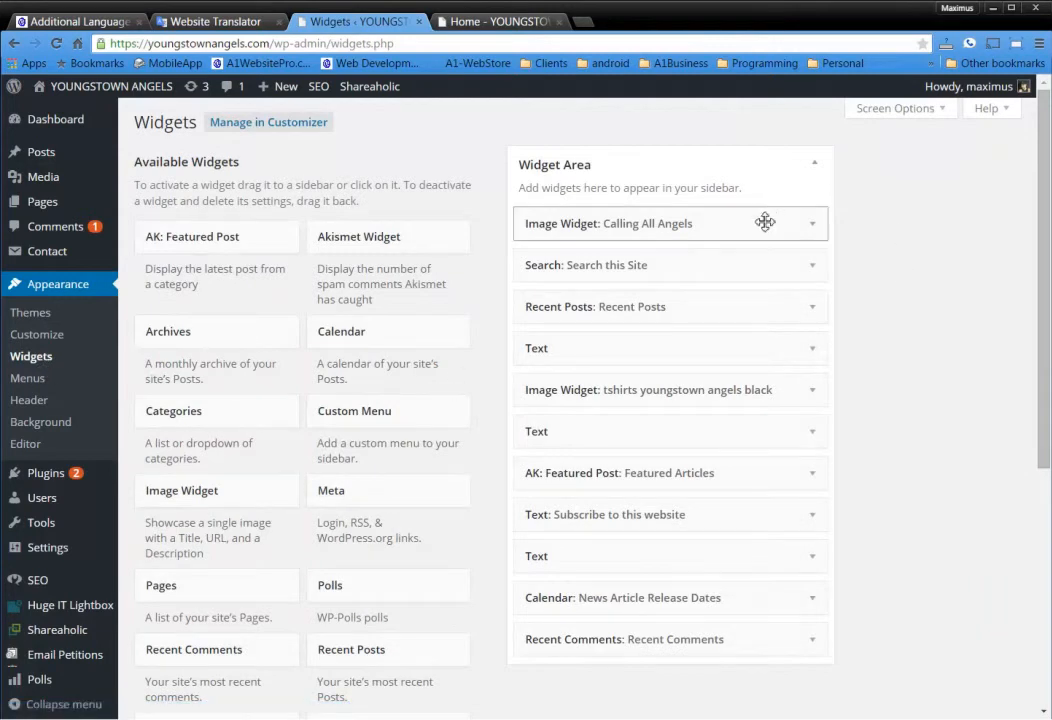
click(811, 228)
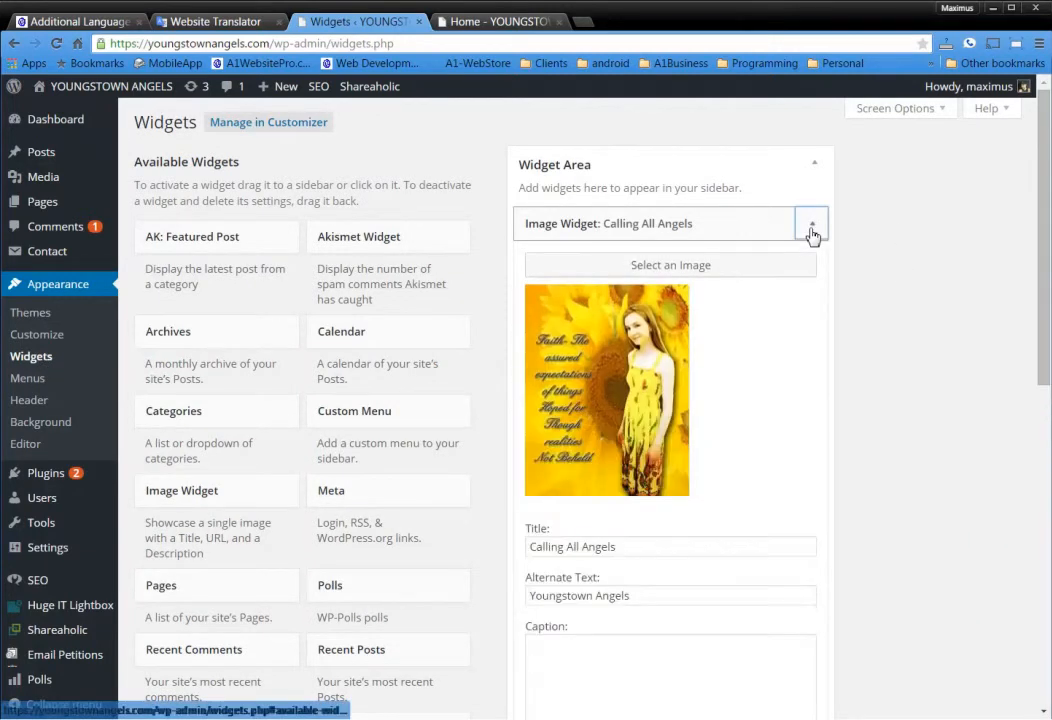
click(811, 229)
scroll(430, 474, down, 4)
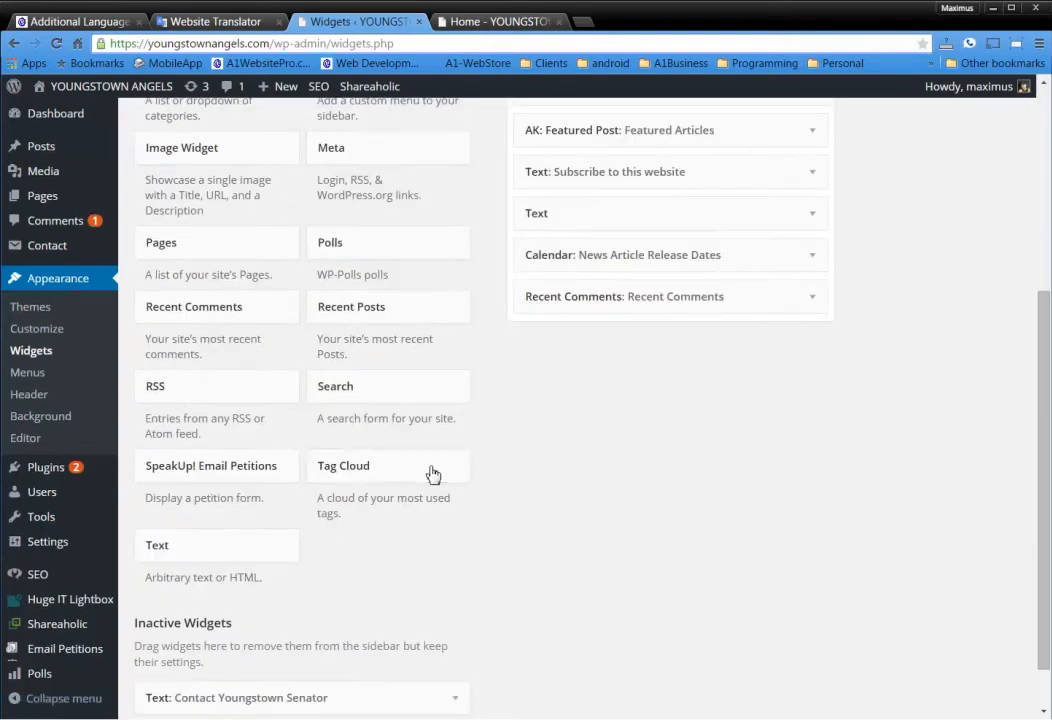
drag(164, 547, 556, 227)
Step: Paste the Google translate display snippet into the new Text widget's content and save the widget
click(593, 344)
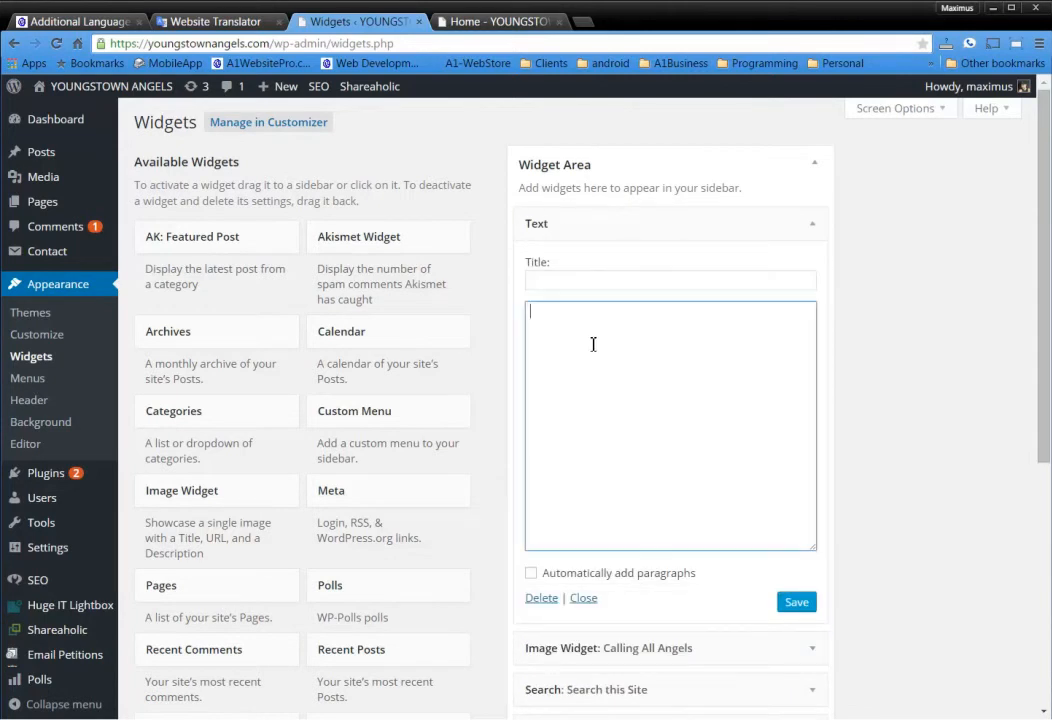
key(ctrl+v)
click(798, 602)
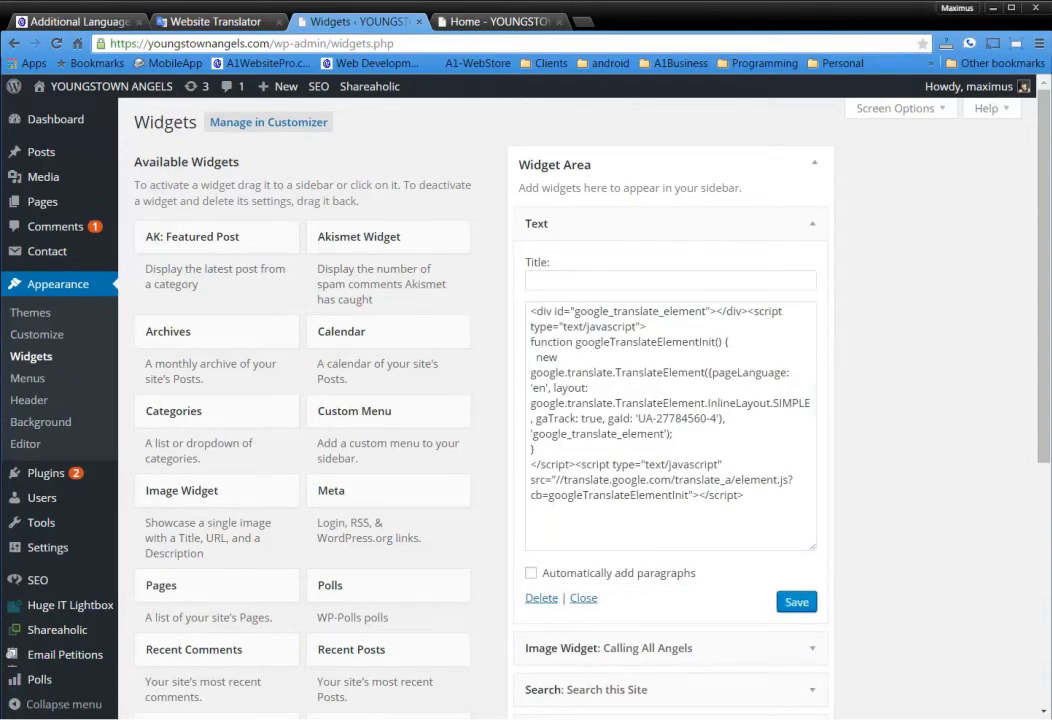
mouse_move(45, 547)
Step: Reload the live home page, translate it to Spanish with the sidebar language selector, and look over the translated page
click(476, 22)
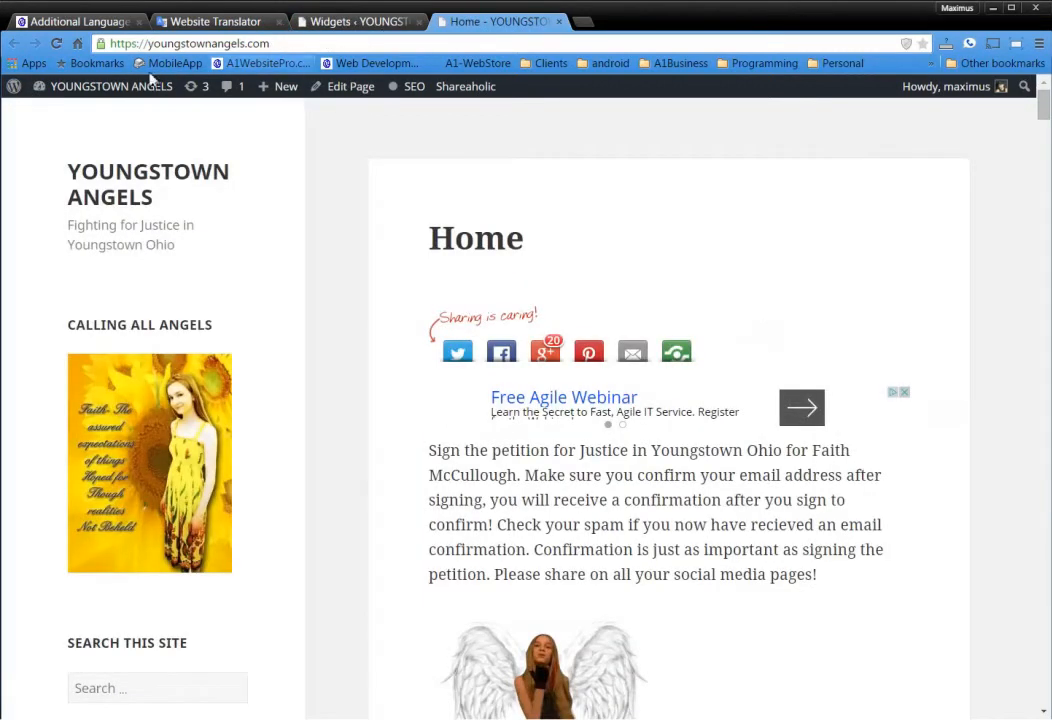
click(58, 44)
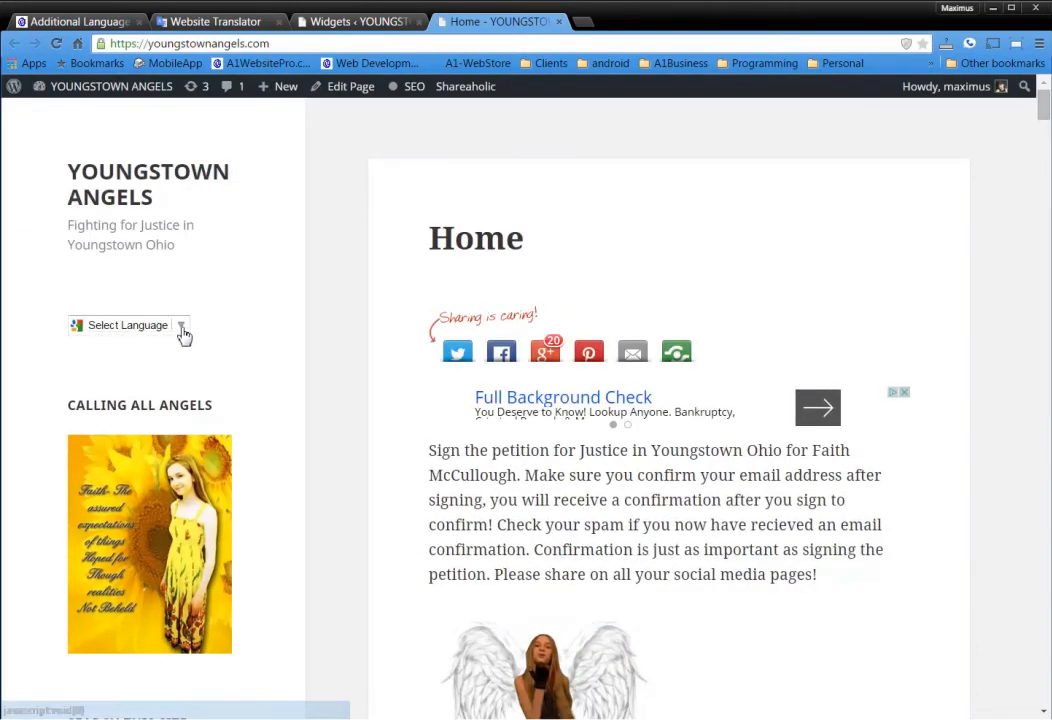
click(184, 333)
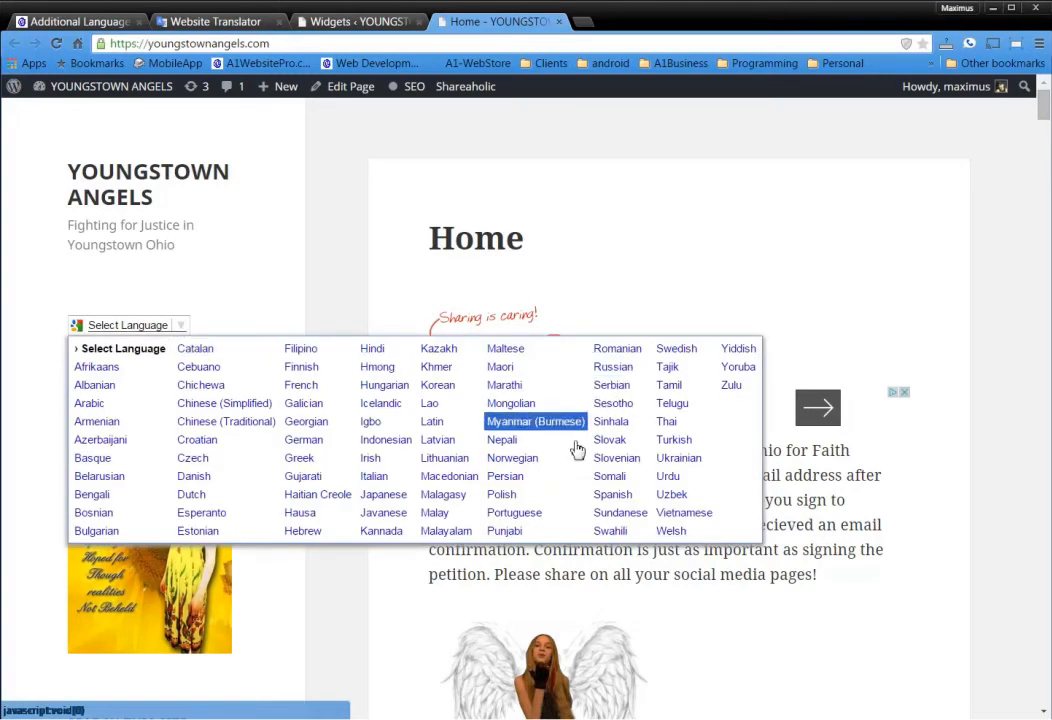
click(613, 495)
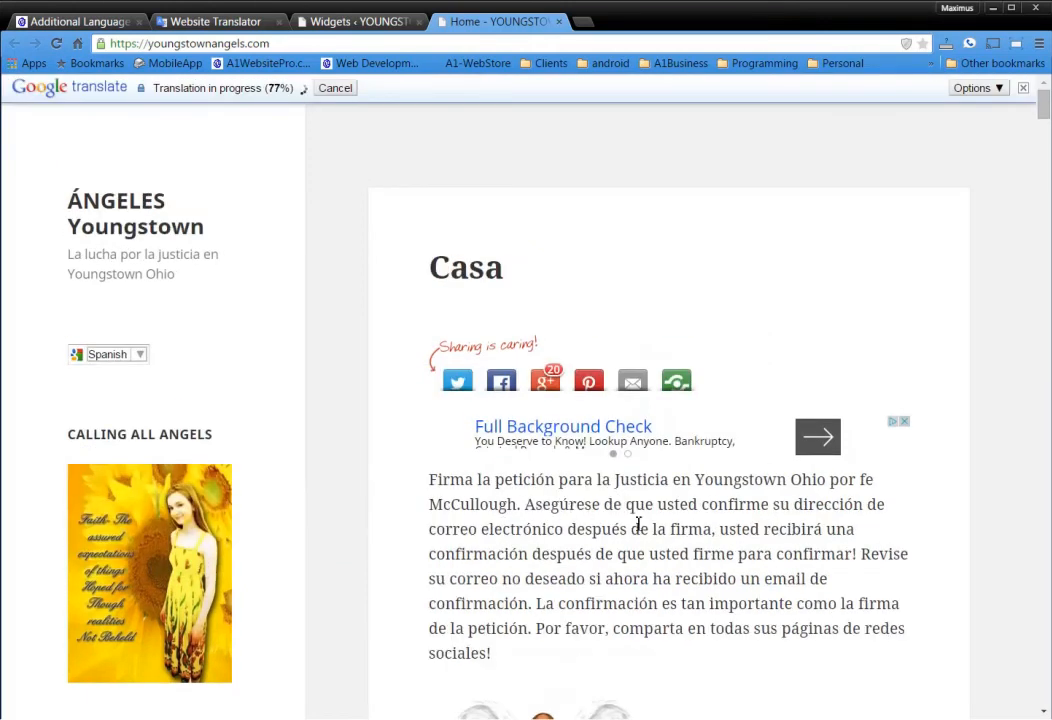
scroll(660, 526, down, 2)
scroll(678, 525, up, 2)
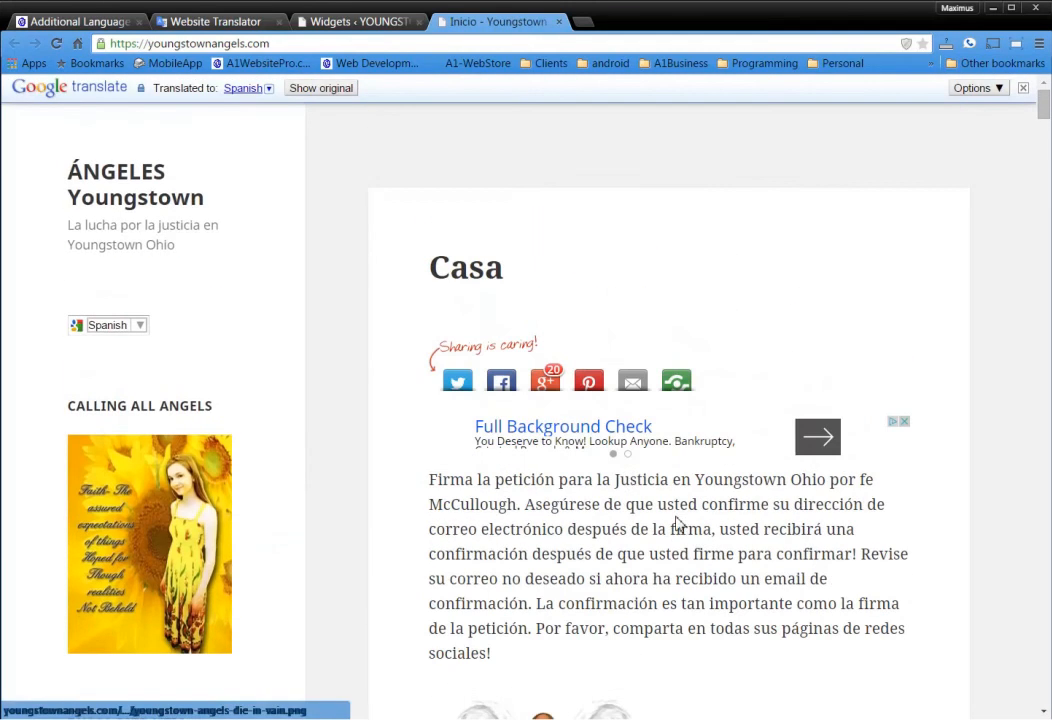